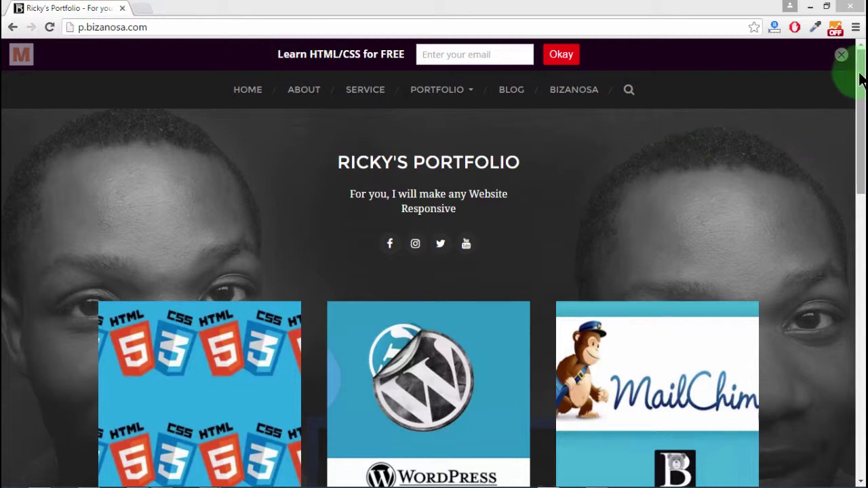
Close the free HTML/CSS email banner on the portfolio page and switch to the MailMunch Forms dashboard
{"action": "left_click_drag", "start_coordinate": [860, 78], "coordinate": [862, 472]}
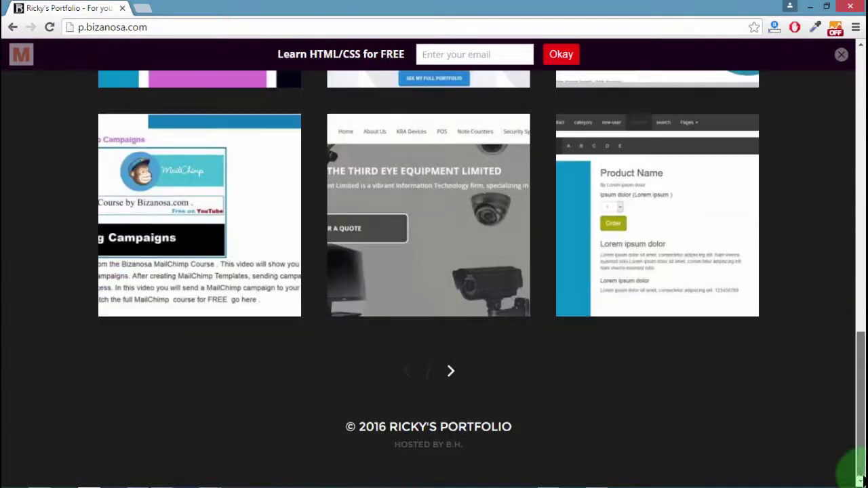
{"action": "left_click", "coordinate": [859, 287]}
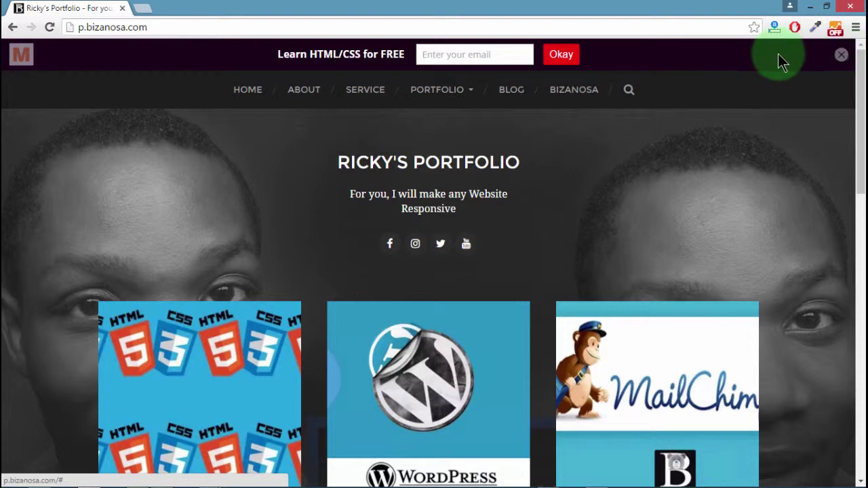
{"action": "left_click", "coordinate": [842, 56]}
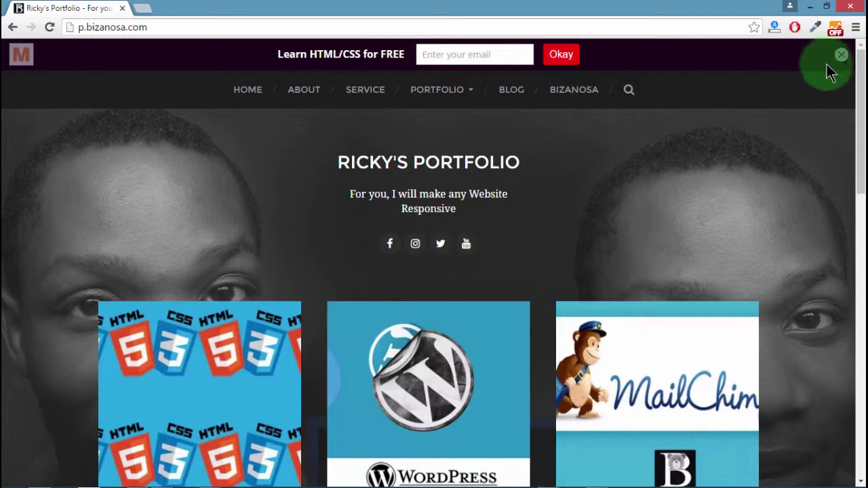
{"action": "left_click", "coordinate": [842, 55]}
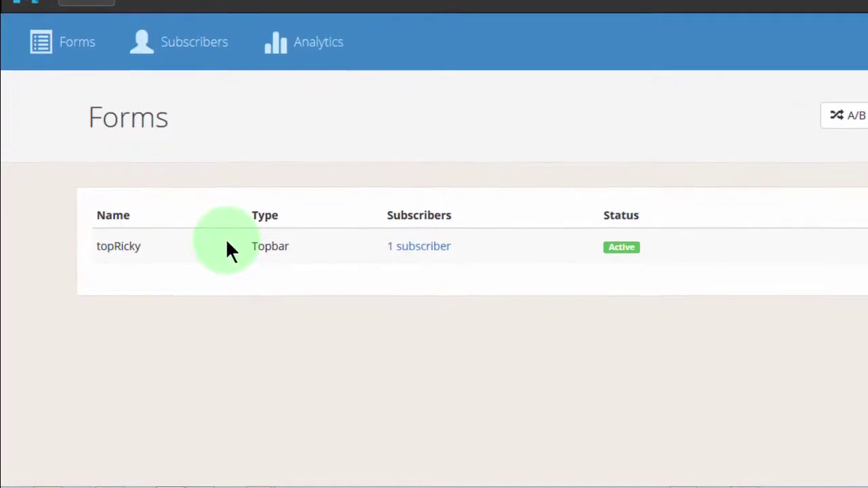
{"action": "left_click", "coordinate": [867, 242]}
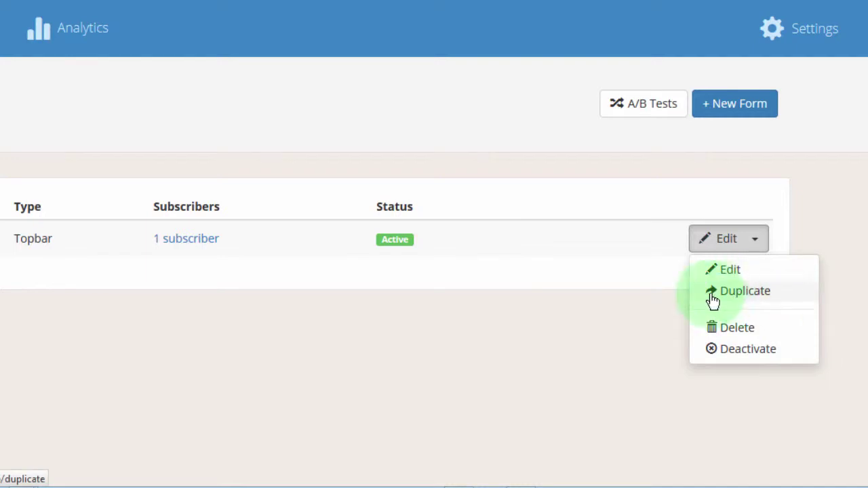
{"action": "left_click", "coordinate": [417, 268]}
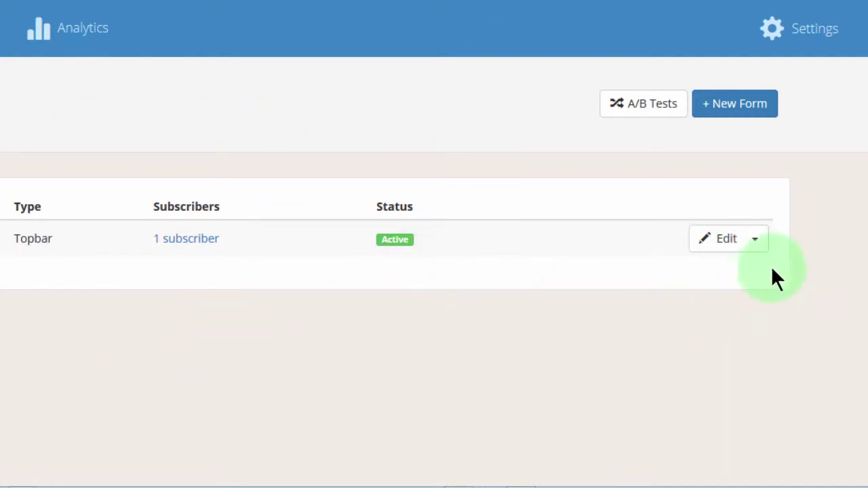
{"action": "left_click", "coordinate": [758, 241]}
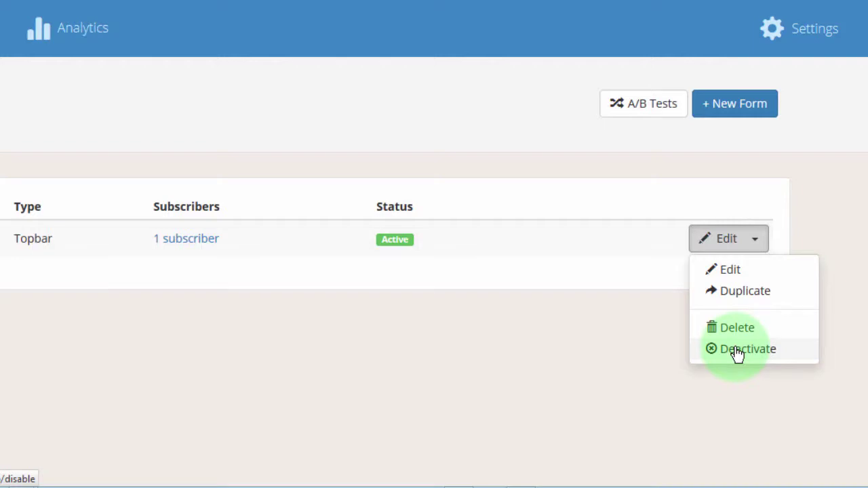
Start a new Postman-themed popover form titled ThePopup
{"action": "left_click", "coordinate": [741, 104]}
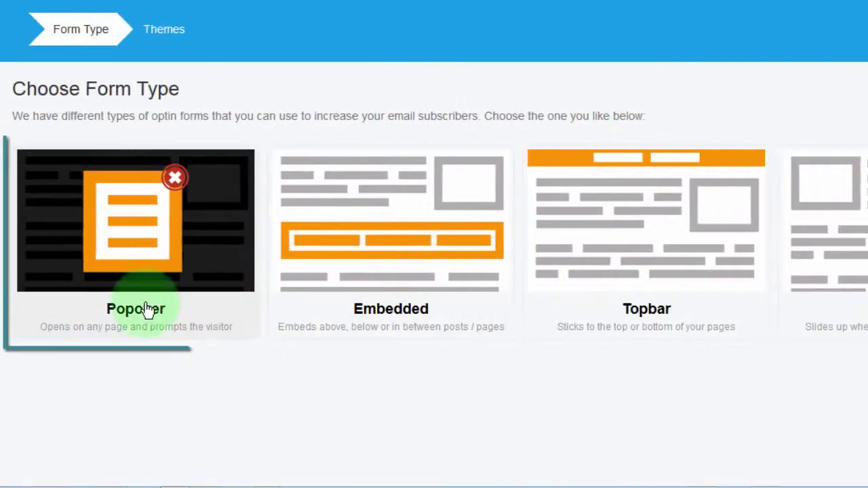
{"action": "left_click", "coordinate": [125, 221]}
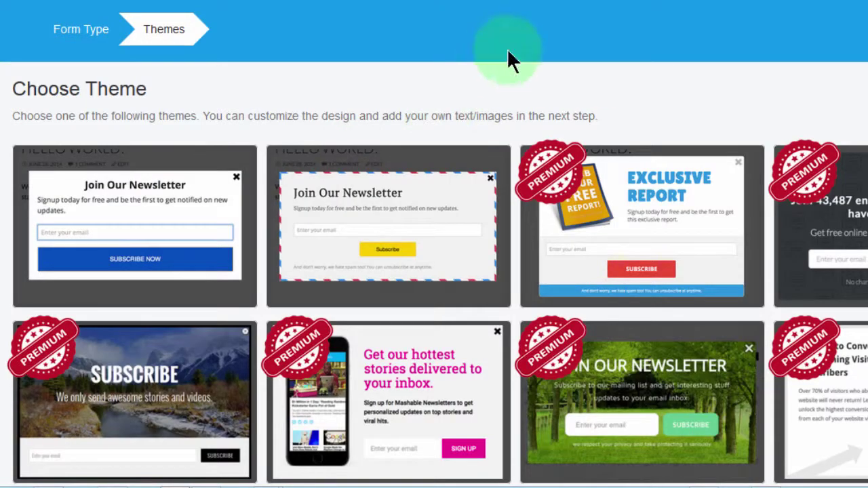
{"action": "mouse_move", "coordinate": [348, 196]}
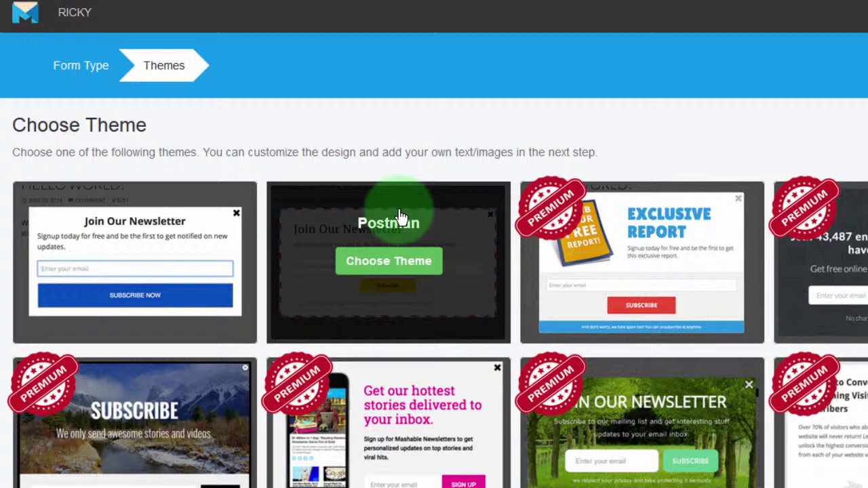
{"action": "left_click", "coordinate": [388, 268]}
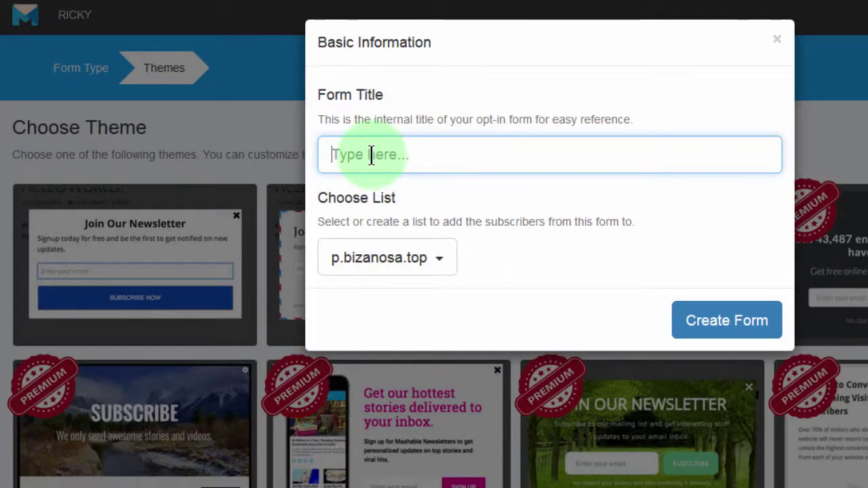
{"action": "type", "text": "ThePopup"}
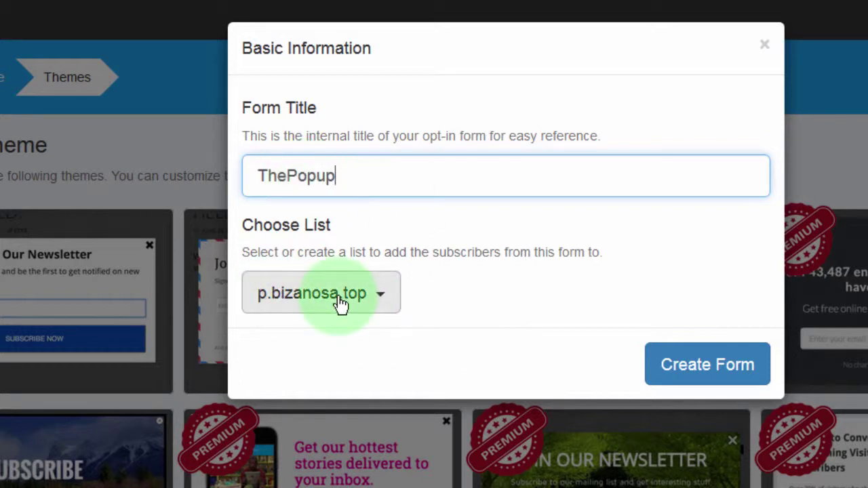
Create a new subscriber list named forpopup for it and create the form
{"action": "left_click", "coordinate": [382, 295]}
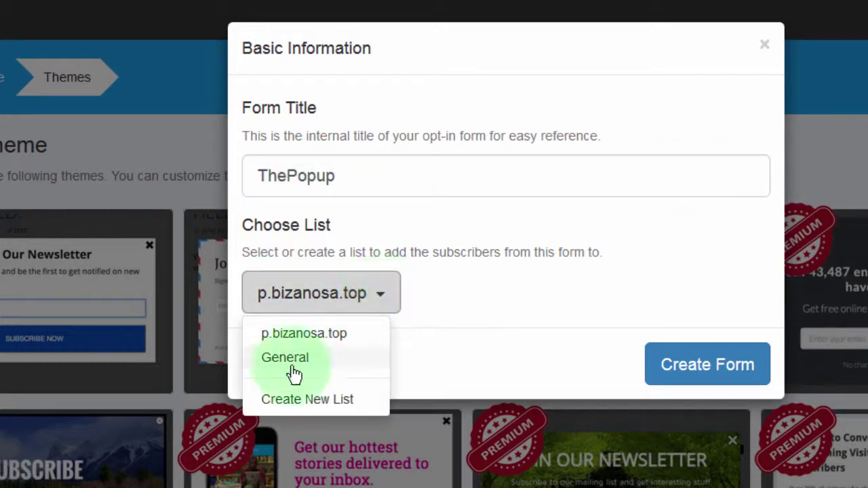
{"action": "left_click", "coordinate": [285, 401]}
{"action": "left_click", "coordinate": [304, 281]}
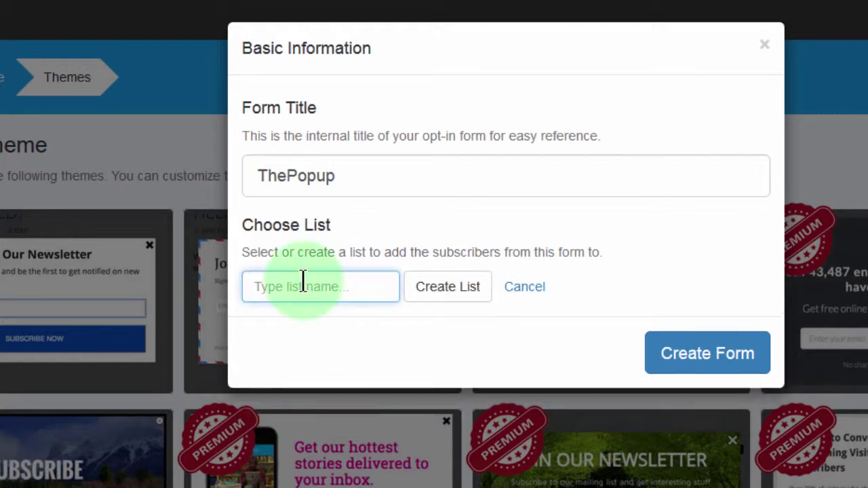
{"action": "type", "text": "forpopup"}
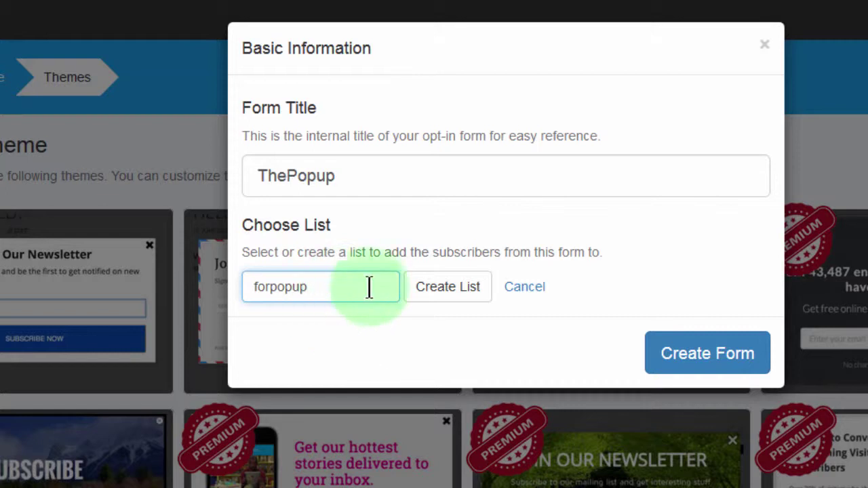
{"action": "left_click", "coordinate": [464, 299]}
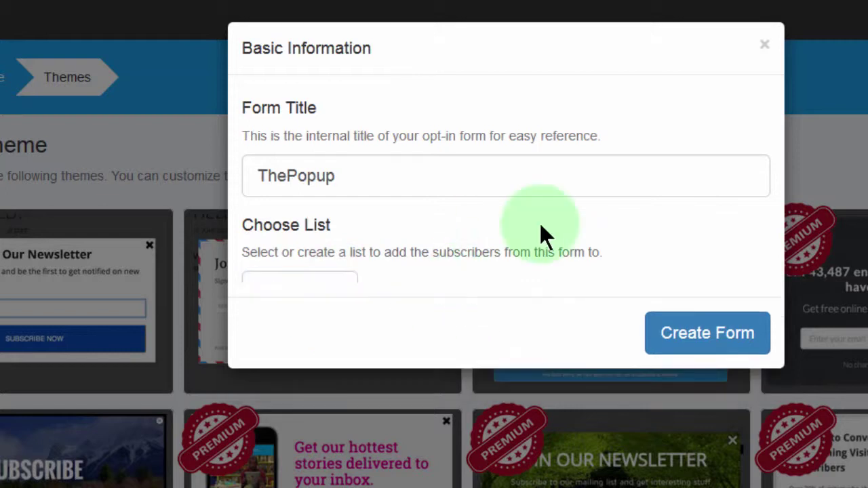
{"action": "left_click", "coordinate": [704, 365]}
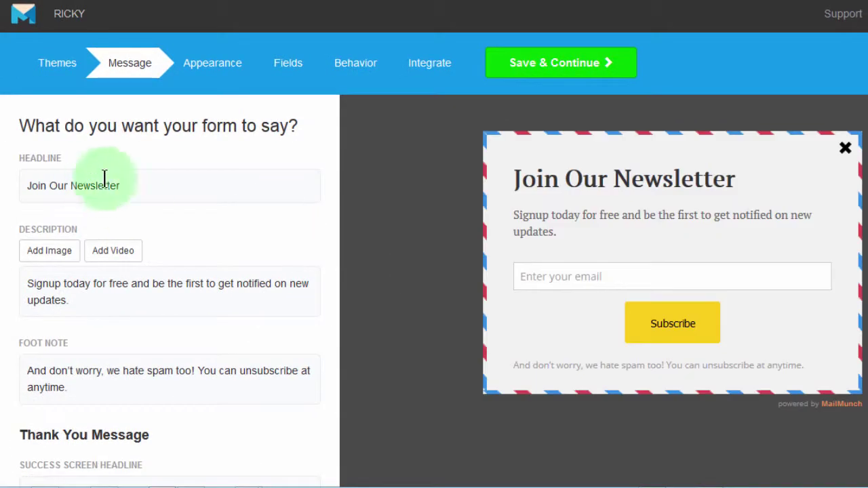
Replace the 'Join Our Newsletter' headline with 'Learn HTML and CSS for FREE'
{"action": "left_click", "coordinate": [130, 186]}
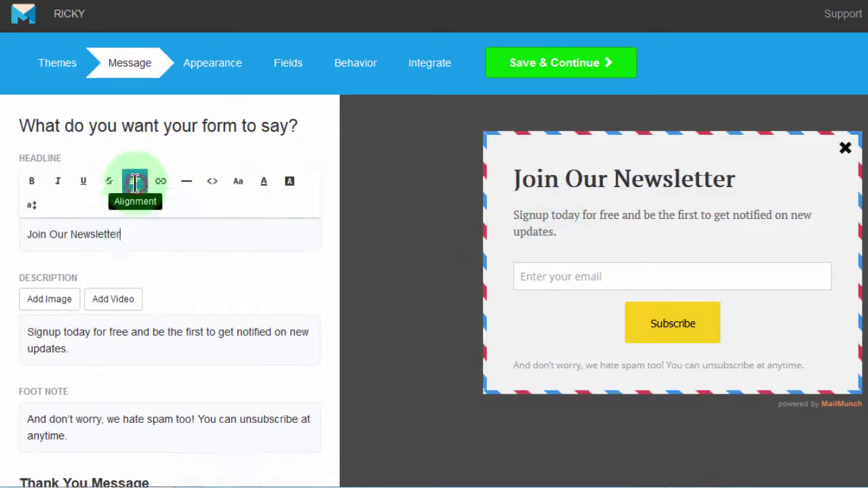
{"action": "left_click_drag", "start_coordinate": [122, 235], "coordinate": [14, 234]}
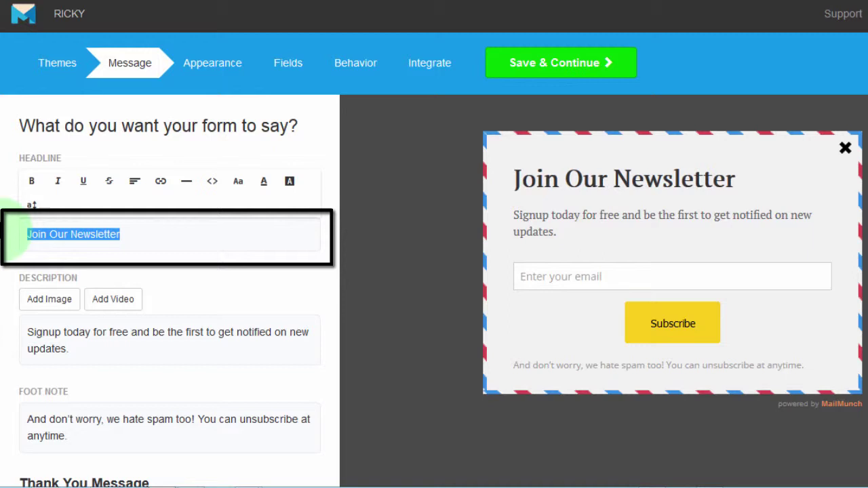
{"action": "type", "text": "Learn"}
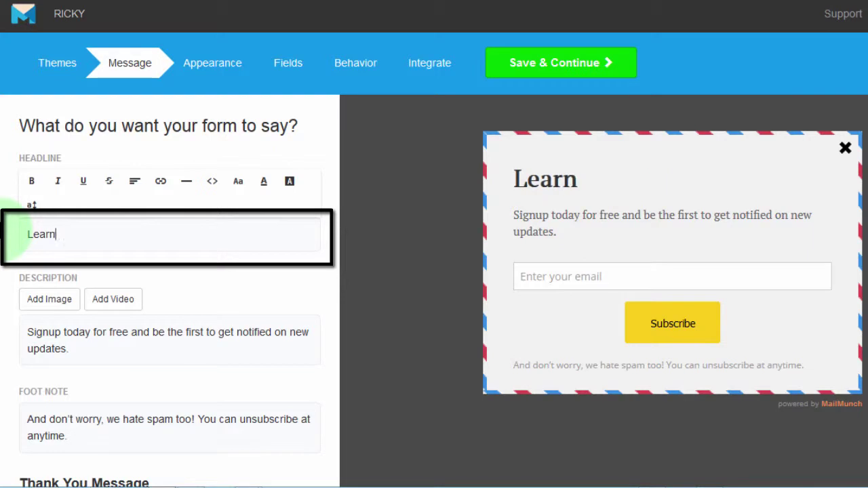
{"action": "type", "text": " HTML and CSS"}
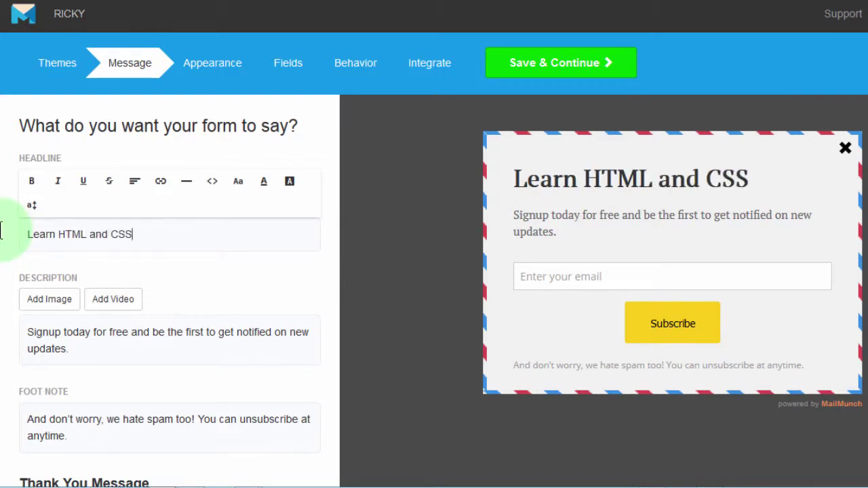
{"action": "type", "text": " for FREE"}
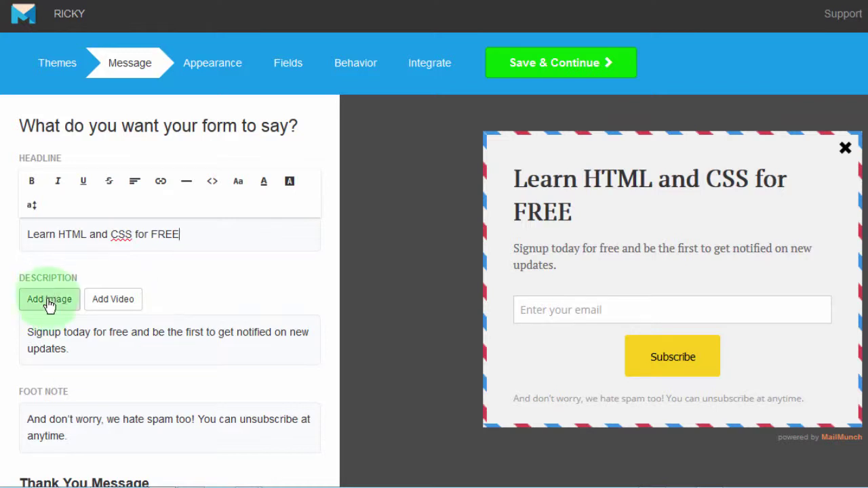
{"action": "left_click", "coordinate": [115, 332]}
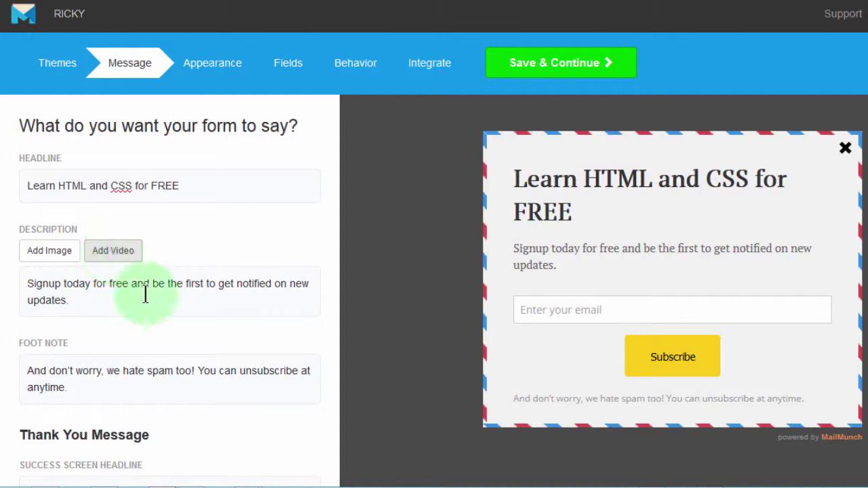
Open the Insert Video dialog for the description and cancel it without adding a video
{"action": "left_click", "coordinate": [114, 256]}
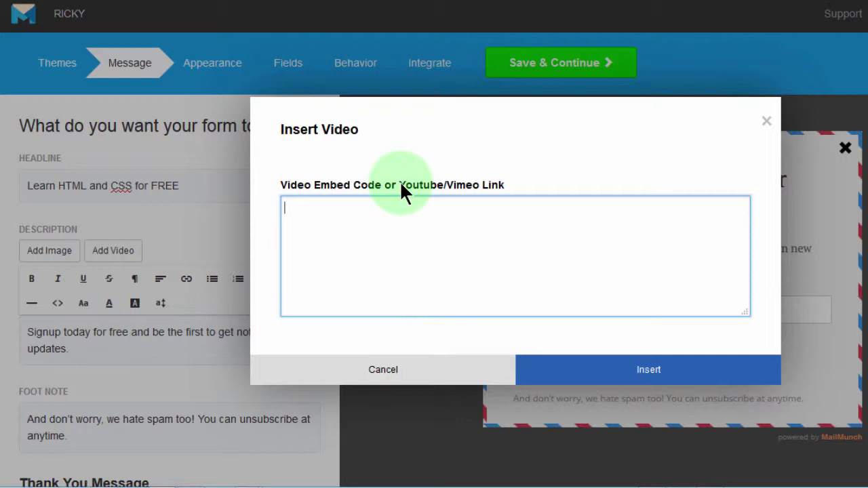
{"action": "left_click_drag", "start_coordinate": [401, 184], "coordinate": [480, 186]}
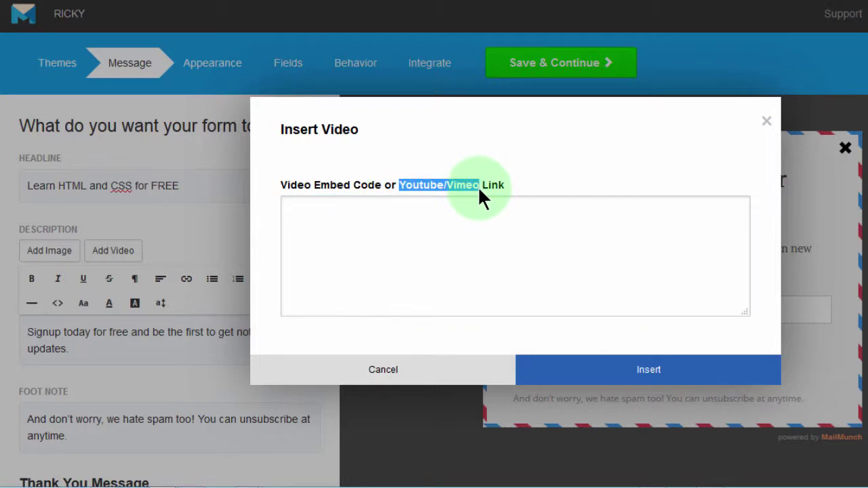
{"action": "left_click", "coordinate": [326, 209]}
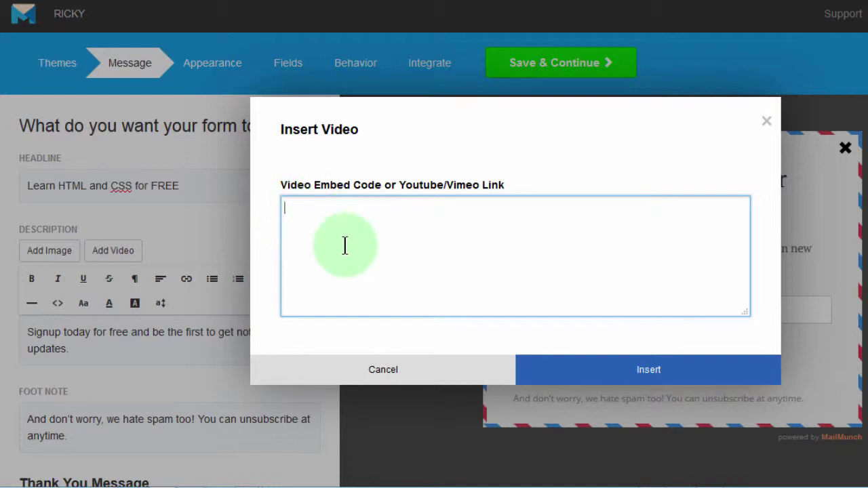
{"action": "left_click", "coordinate": [382, 373]}
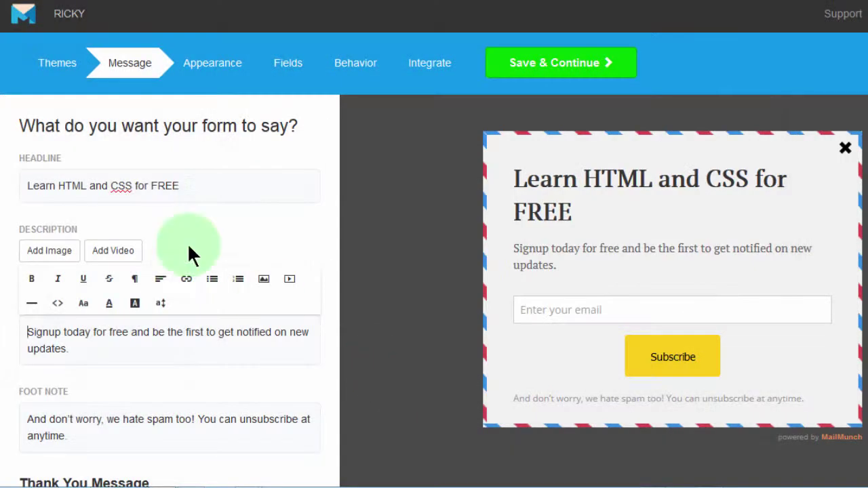
Replace the description text with 'Get the FREE HTML and CSS for Beginners .'
{"action": "left_click", "coordinate": [93, 355]}
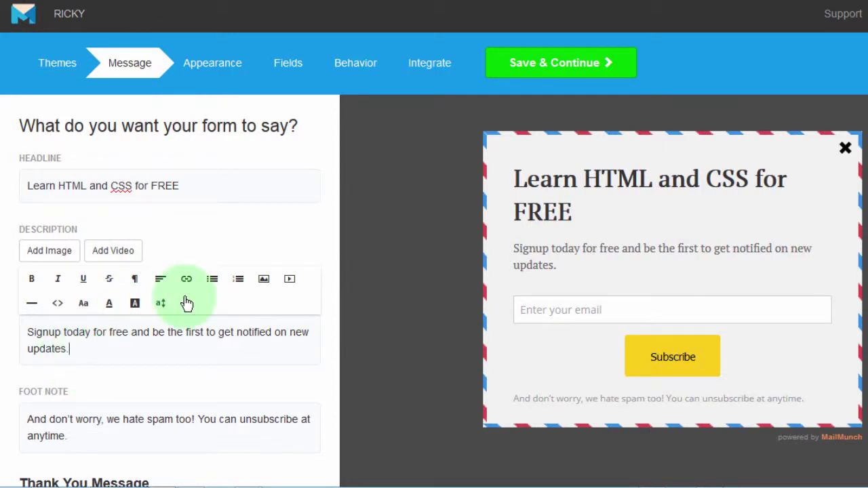
{"action": "left_click", "coordinate": [79, 351]}
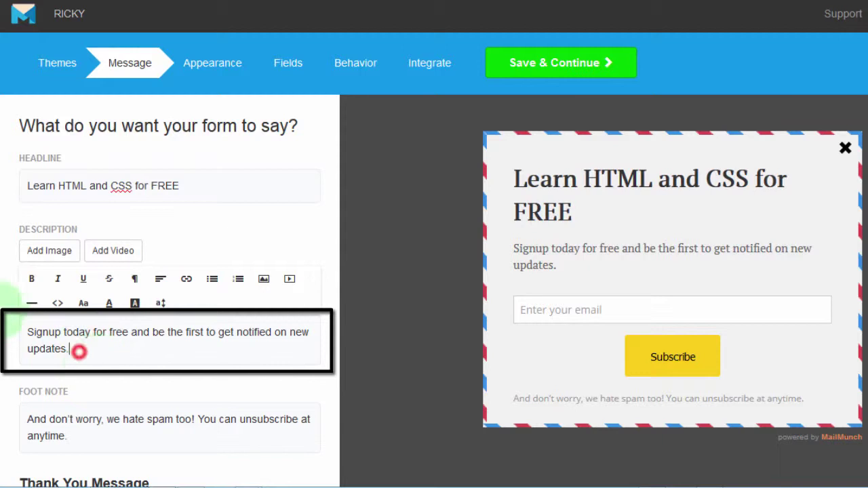
{"action": "left_click_drag", "start_coordinate": [79, 352], "coordinate": [1, 296]}
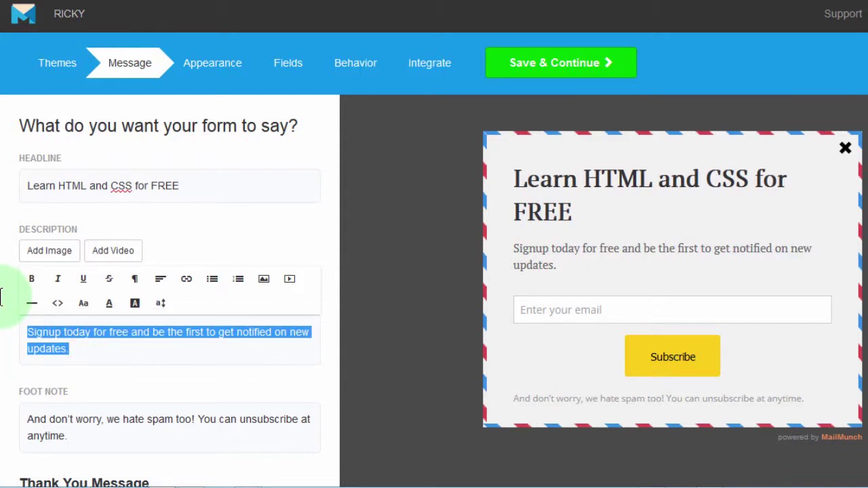
{"action": "type", "text": "Get the FREE HTML and CSS for Beginners ."}
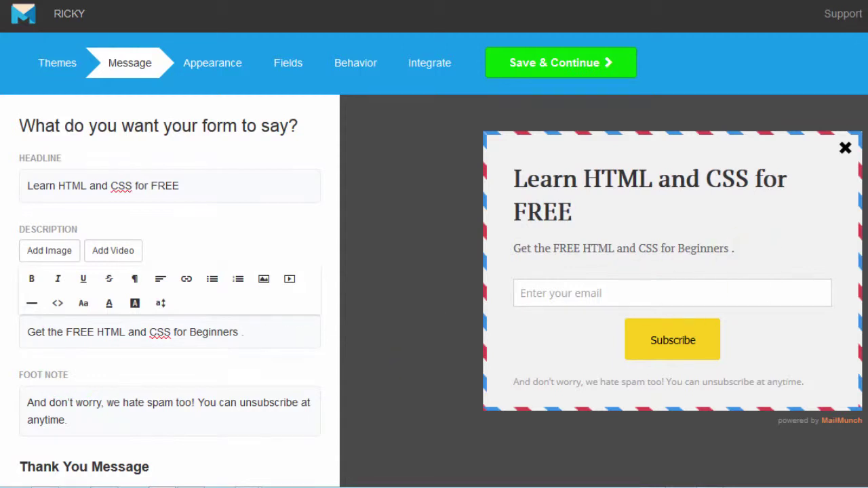
Extend the success screen headline to 'Thank You for joining. Here are the links:' and start a new line
{"action": "scroll", "coordinate": [508, 270], "scroll_direction": "down", "scroll_amount": 3}
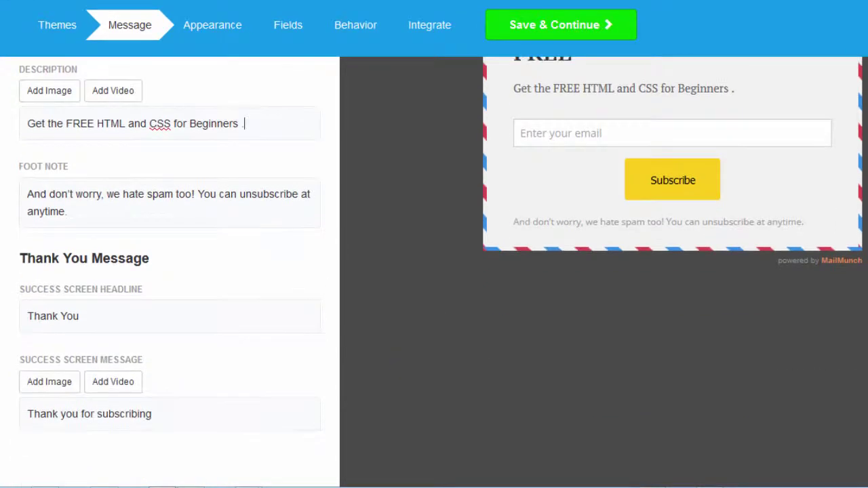
{"action": "left_click", "coordinate": [87, 317]}
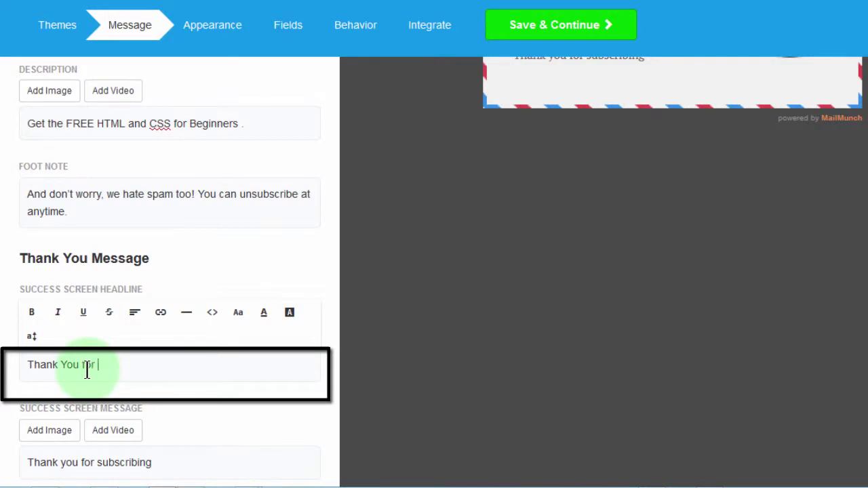
{"action": "type", "text": "for joining. Here ar"}
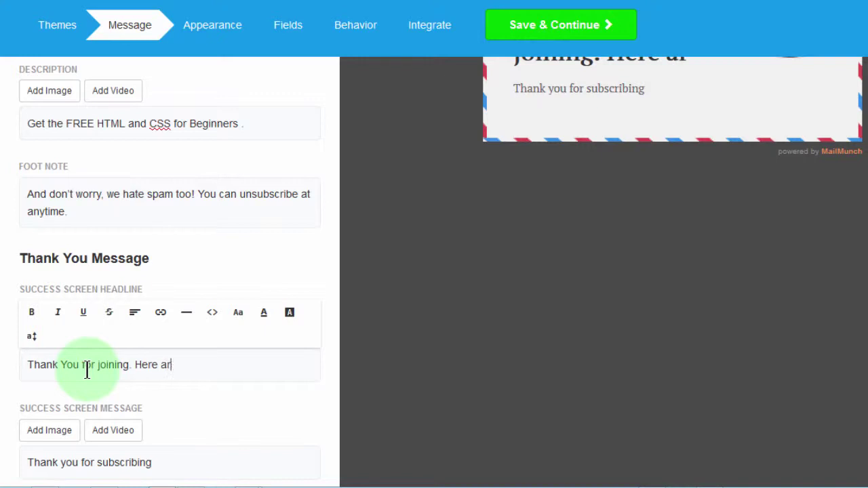
{"action": "type", "text": "e the lin"}
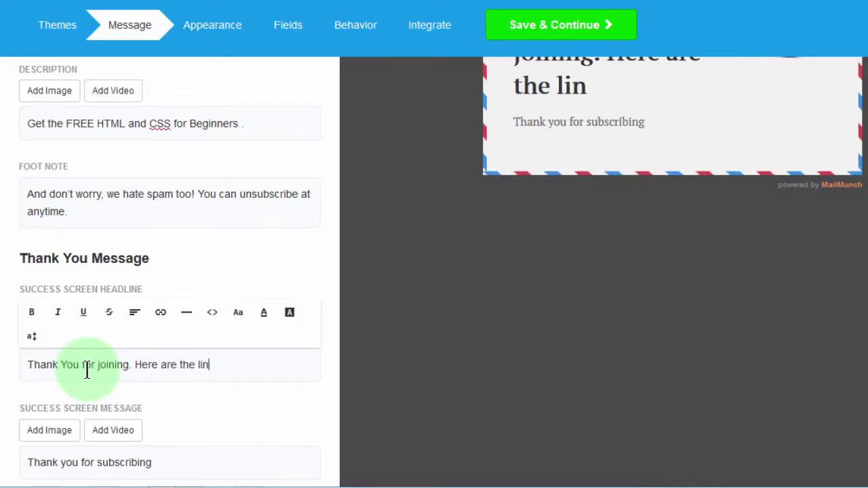
{"action": "type", "text": "ks:"}
{"action": "key", "text": "Return"}
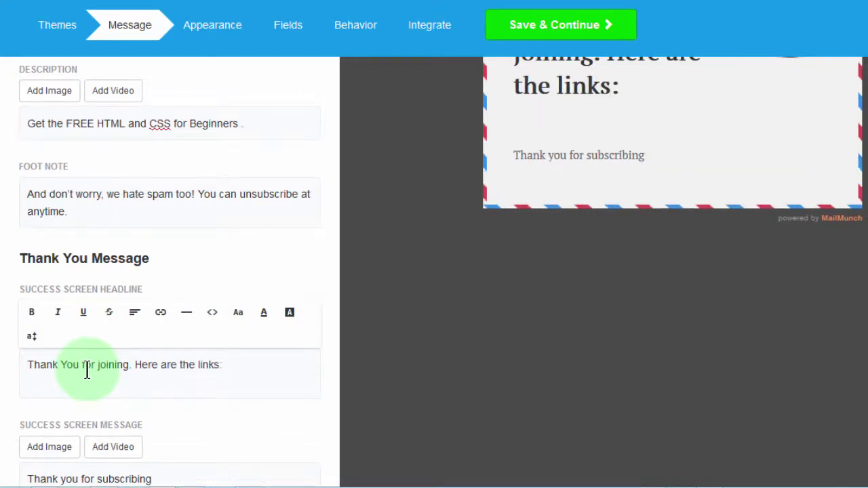
Select the first free course URL in the notes window and return to the popover editor
{"action": "scroll", "coordinate": [87, 370], "scroll_direction": "up", "scroll_amount": 1}
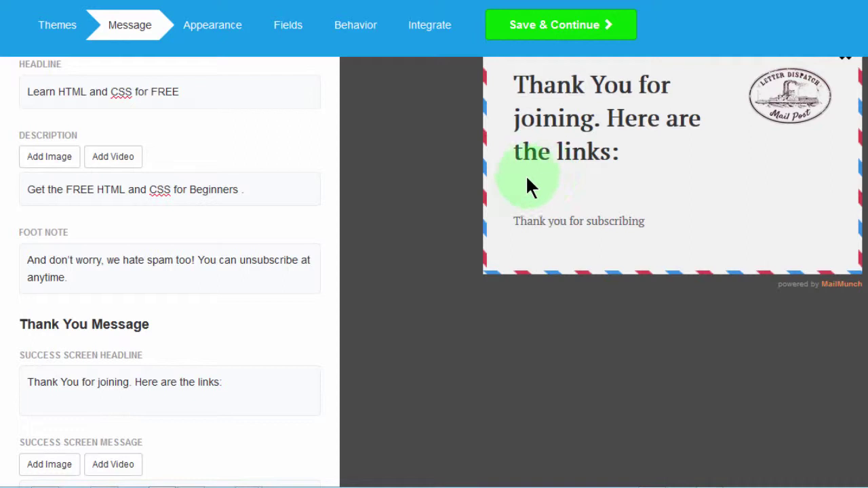
{"action": "mouse_move", "coordinate": [41, 486]}
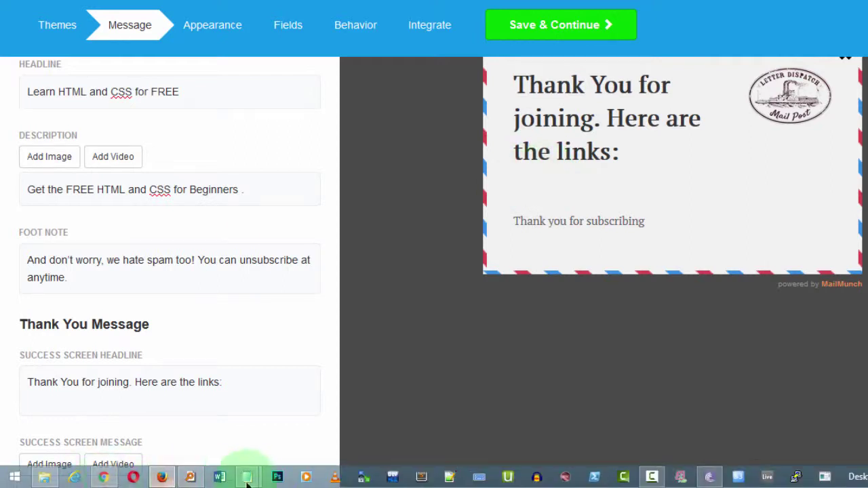
{"action": "mouse_move", "coordinate": [251, 480]}
{"action": "left_click", "coordinate": [287, 416]}
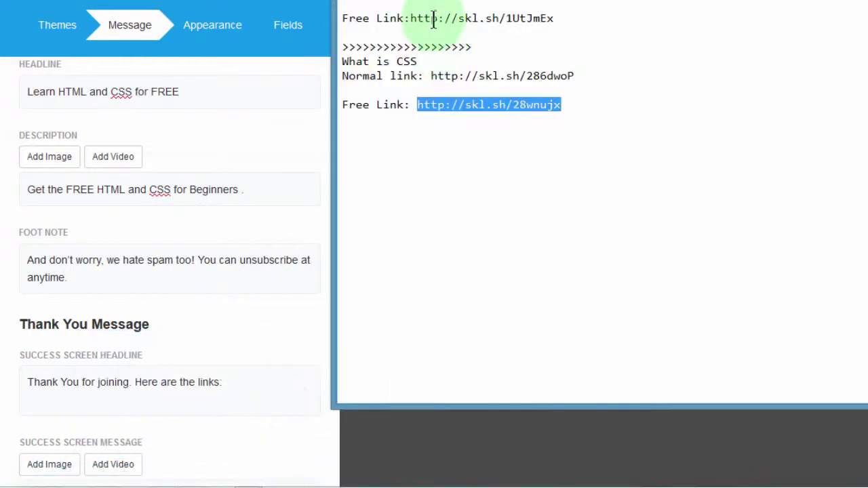
{"action": "left_click_drag", "start_coordinate": [409, 18], "coordinate": [558, 19]}
{"action": "key", "text": "ctrl+c"}
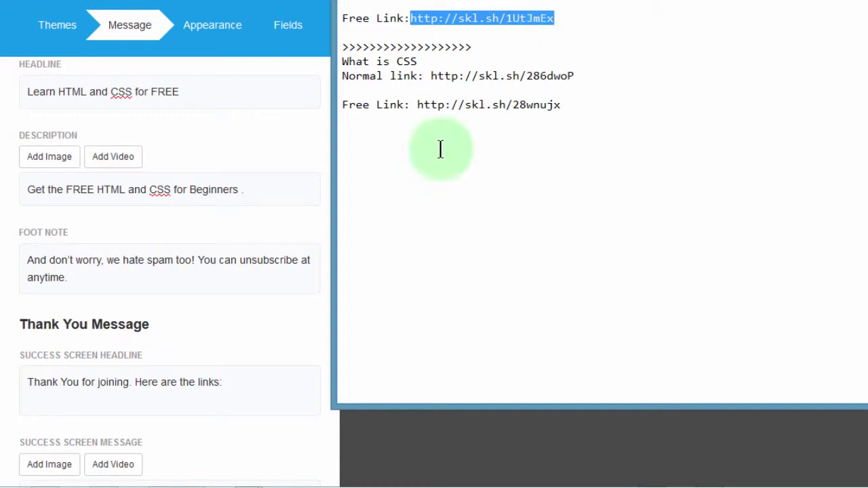
{"action": "left_click", "coordinate": [165, 284]}
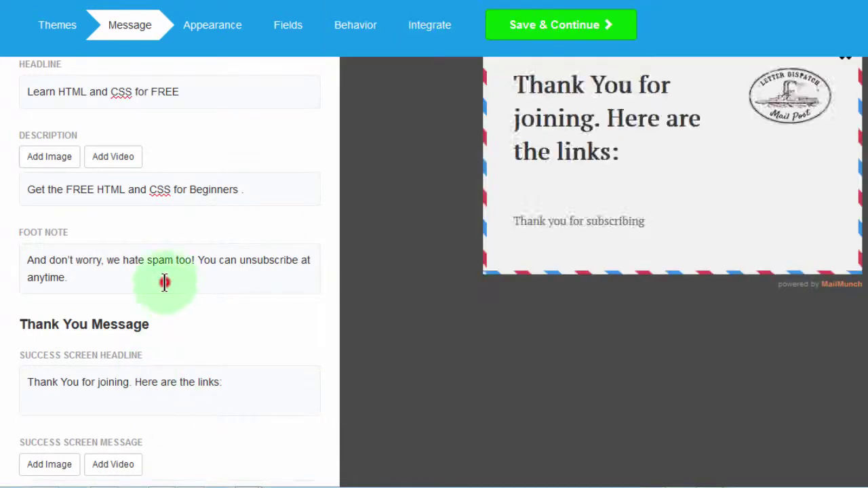
Add an empty line after the end of the thank-you headline
{"action": "left_click", "coordinate": [161, 420]}
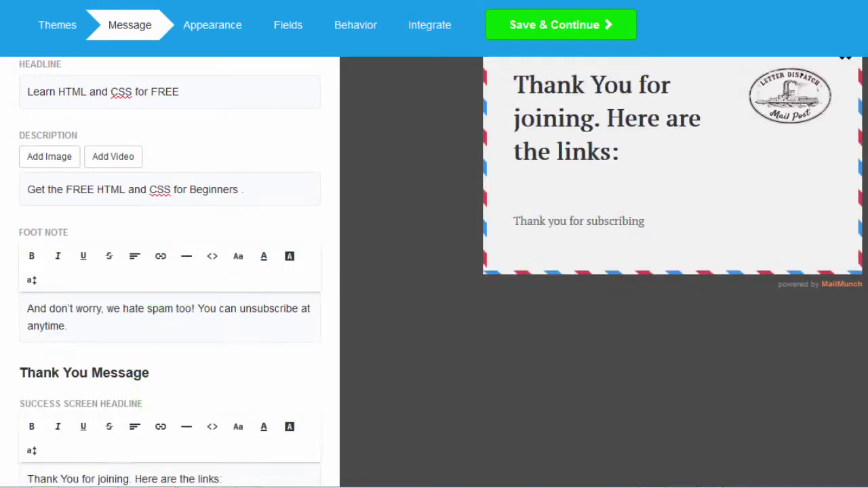
{"action": "scroll", "coordinate": [169, 271], "scroll_direction": "down", "scroll_amount": 1}
{"action": "scroll", "coordinate": [169, 271], "scroll_direction": "up", "scroll_amount": 2}
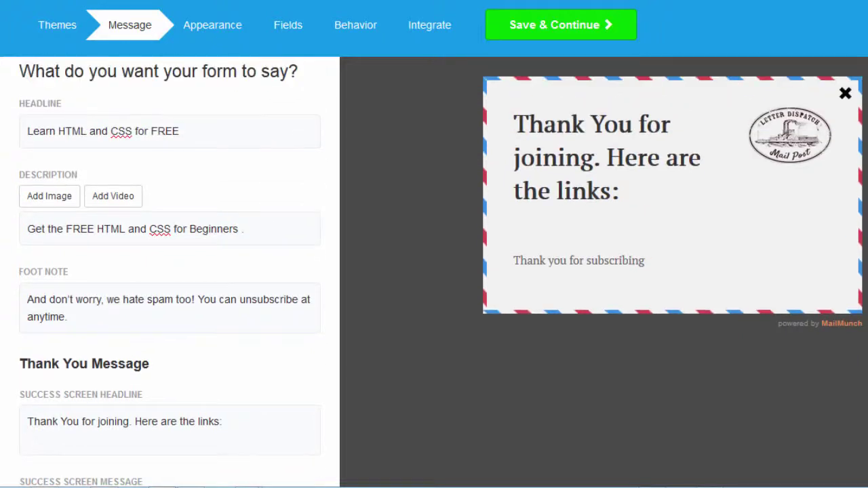
{"action": "left_click", "coordinate": [568, 129]}
{"action": "left_click", "coordinate": [721, 149]}
{"action": "key", "text": "Return"}
{"action": "scroll", "coordinate": [497, 294], "scroll_direction": "down", "scroll_amount": 3}
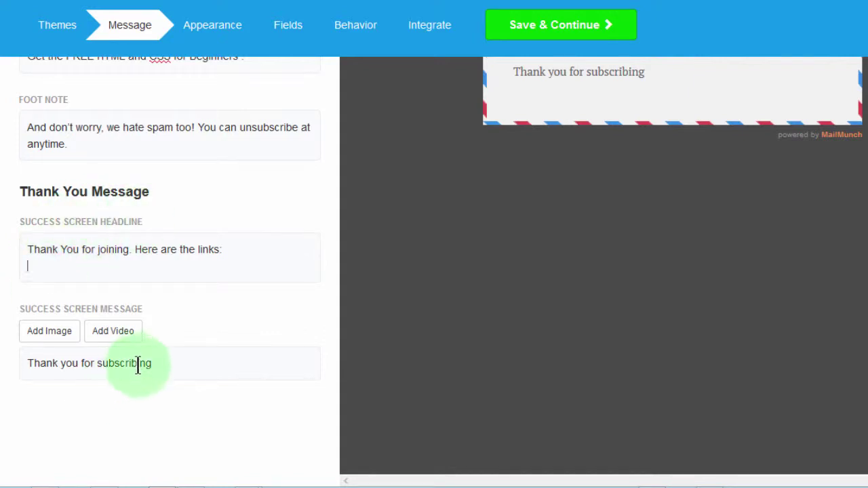
Add 'HTML Link' and 'CSS Link' lines under the headline and select HTML Link
{"action": "left_click", "coordinate": [166, 366]}
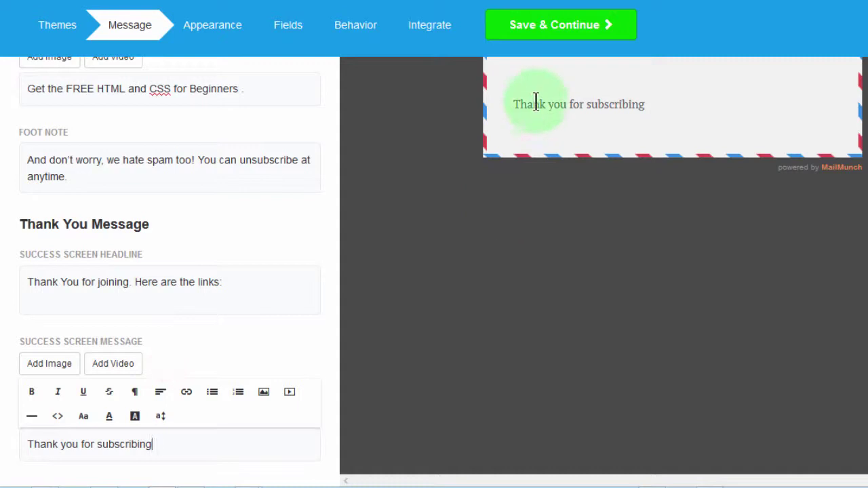
{"action": "left_click_drag", "start_coordinate": [518, 101], "coordinate": [620, 102]}
{"action": "left_click", "coordinate": [68, 299]}
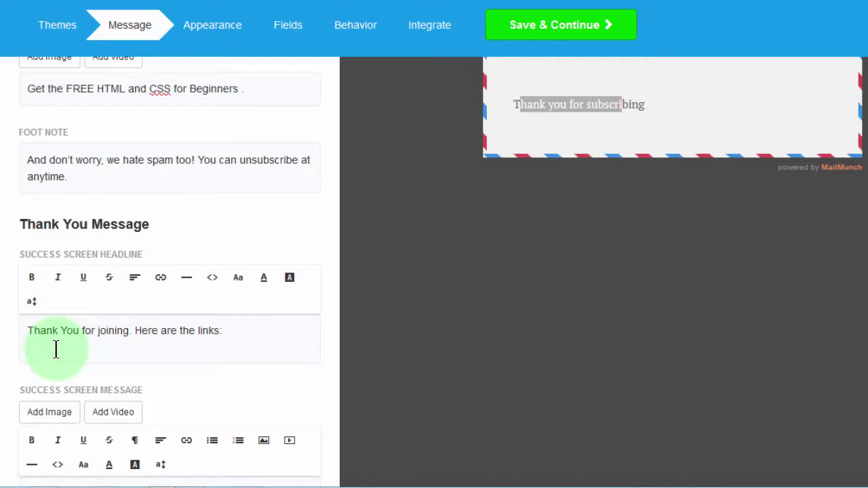
{"action": "type", "text": "HTML Link"}
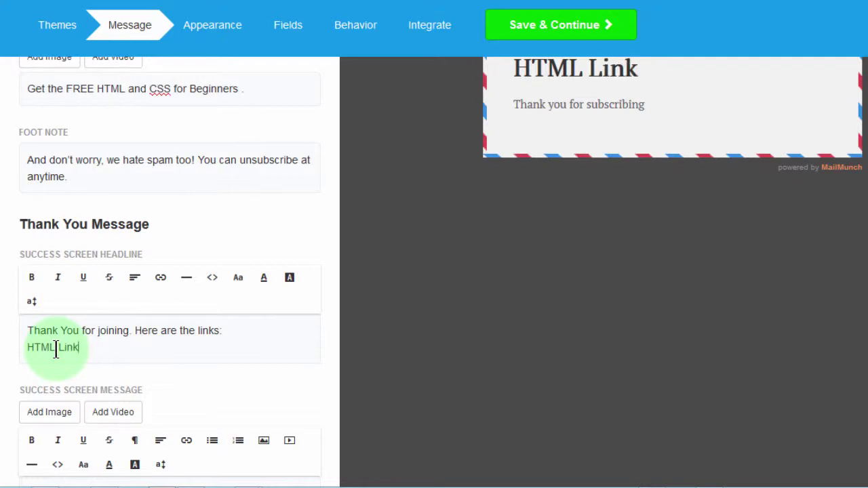
{"action": "key", "text": "Return"}
{"action": "type", "text": "CSS Link"}
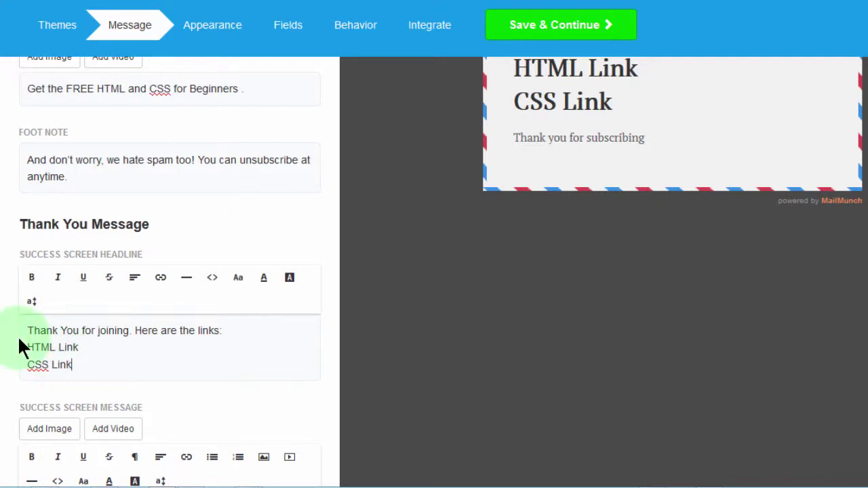
{"action": "left_click", "coordinate": [26, 347]}
{"action": "left_click_drag", "start_coordinate": [49, 351], "coordinate": [78, 347]}
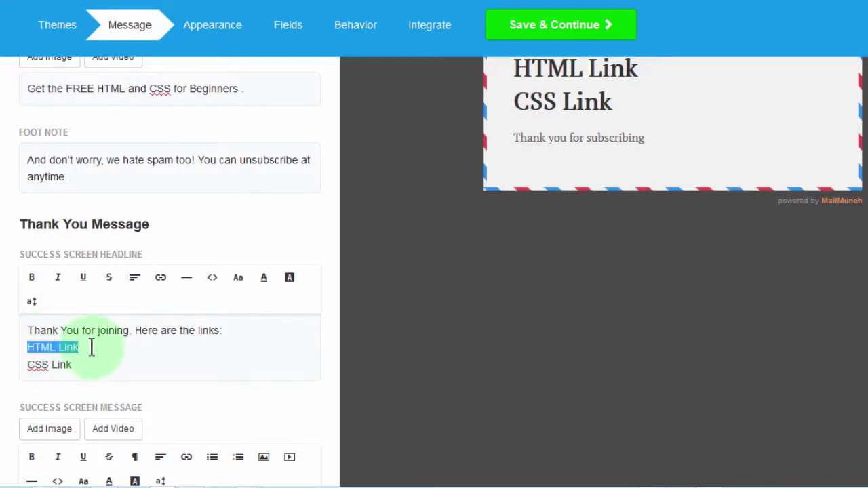
Turn HTML Link into a hyperlink to the pasted course URL, opening in a new tab
{"action": "left_click", "coordinate": [161, 278]}
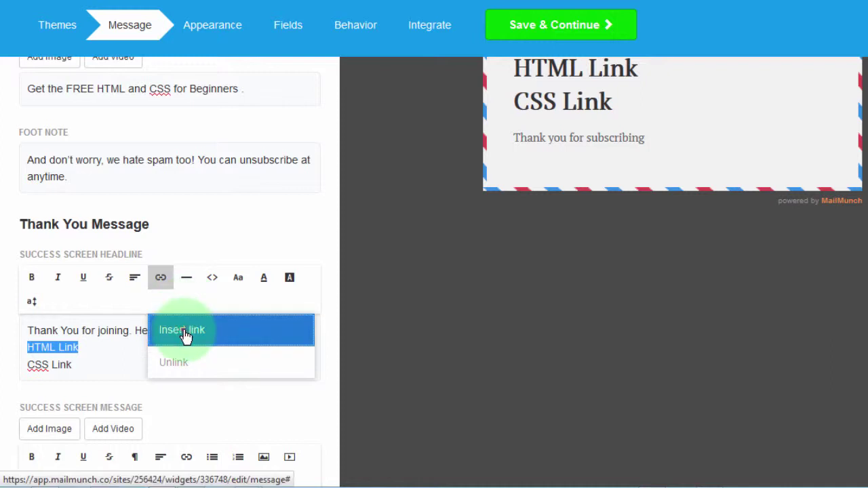
{"action": "left_click", "coordinate": [184, 332]}
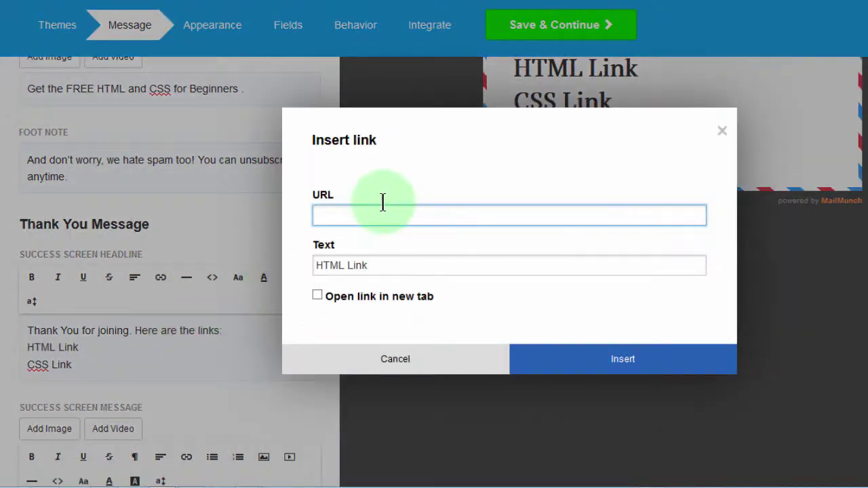
{"action": "key", "text": "ctrl+v"}
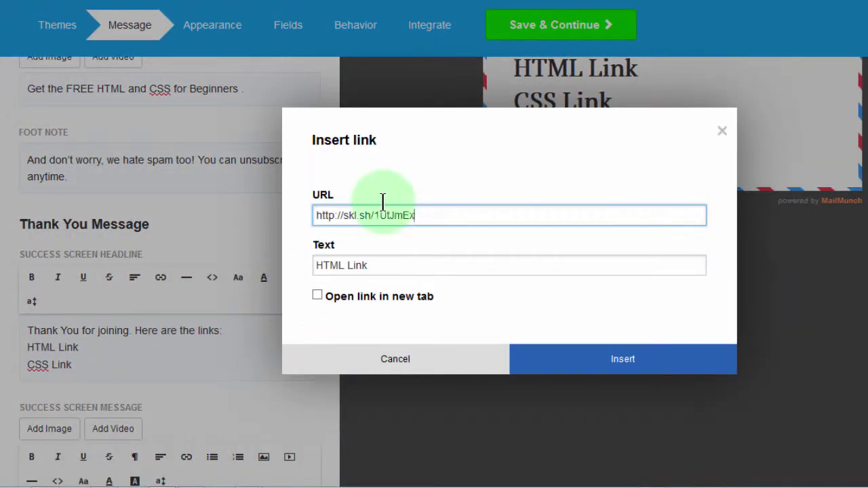
{"action": "left_click", "coordinate": [318, 296]}
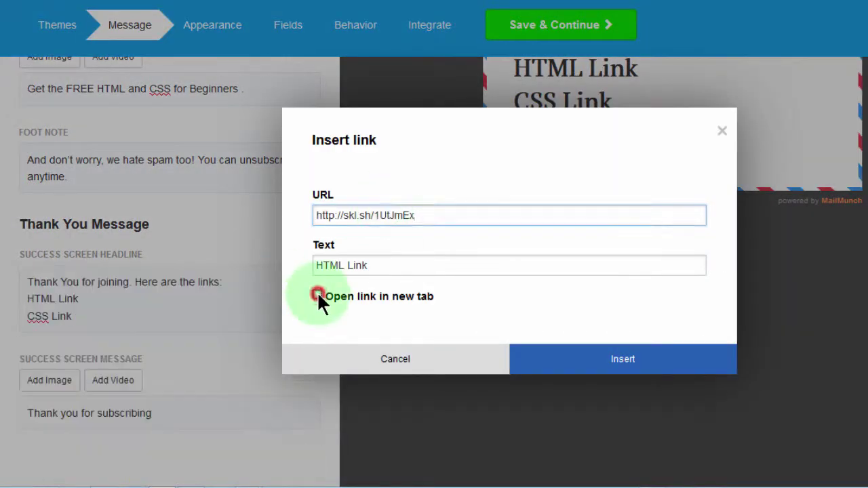
{"action": "left_click", "coordinate": [622, 360]}
Copy the CSS course URL from the notes window
{"action": "mouse_move", "coordinate": [196, 478]}
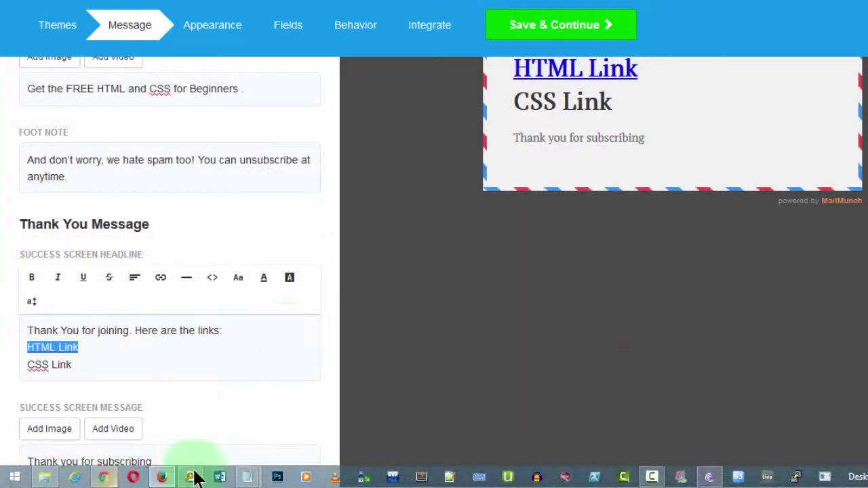
{"action": "mouse_move", "coordinate": [248, 478]}
{"action": "left_click", "coordinate": [297, 392]}
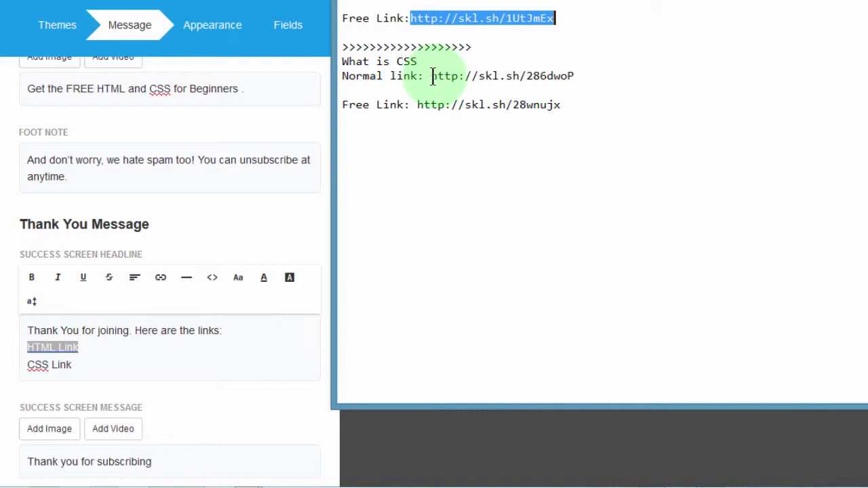
{"action": "left_click_drag", "start_coordinate": [432, 76], "coordinate": [575, 76]}
{"action": "key", "text": "ctrl+c"}
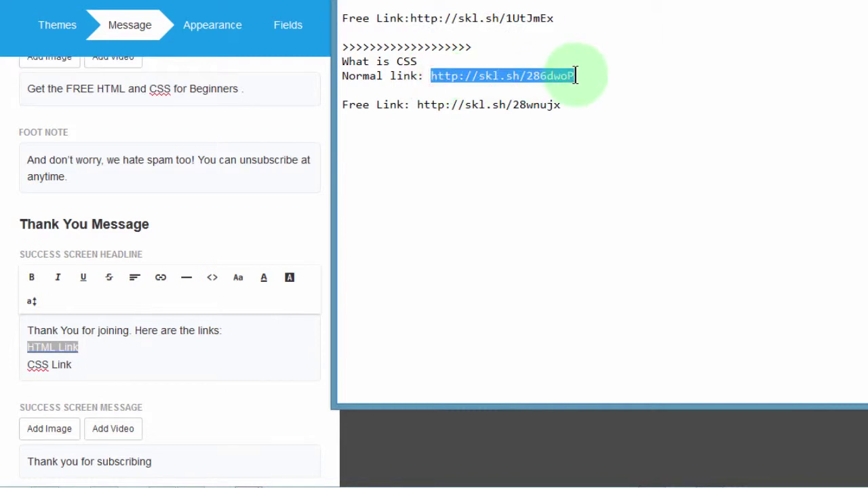
{"action": "left_click", "coordinate": [28, 365]}
{"action": "left_click_drag", "start_coordinate": [29, 365], "coordinate": [72, 365]}
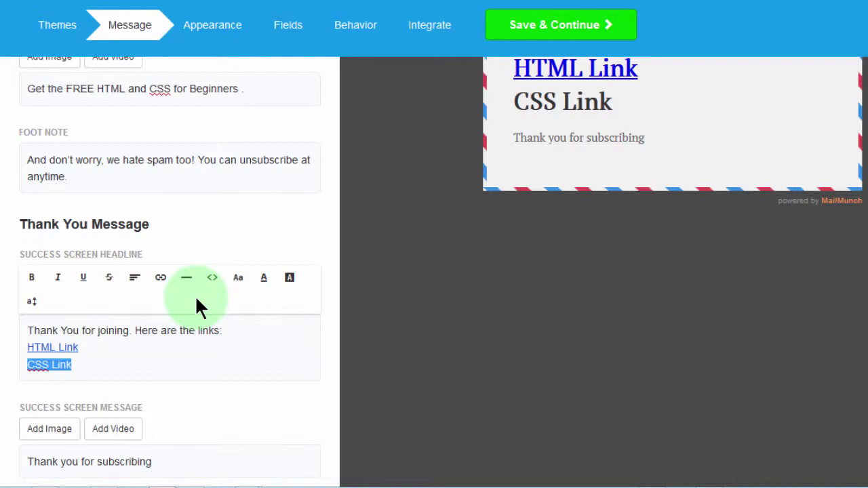
{"action": "left_click", "coordinate": [161, 277]}
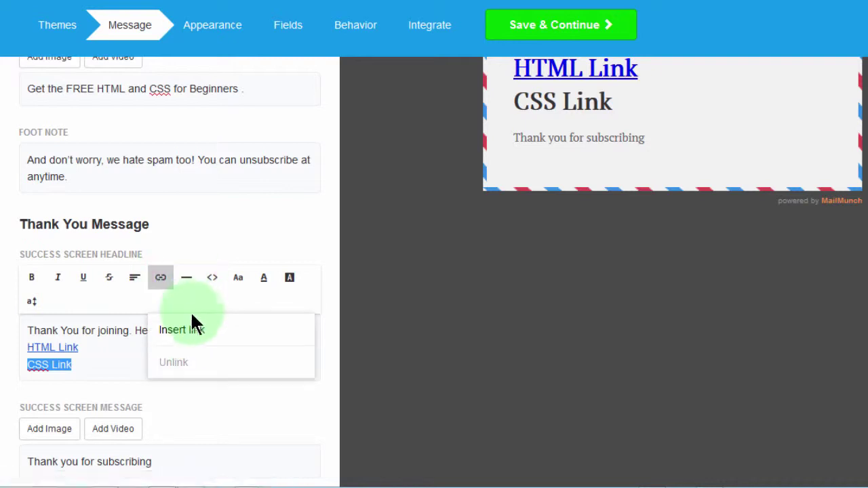
{"action": "left_click", "coordinate": [186, 334]}
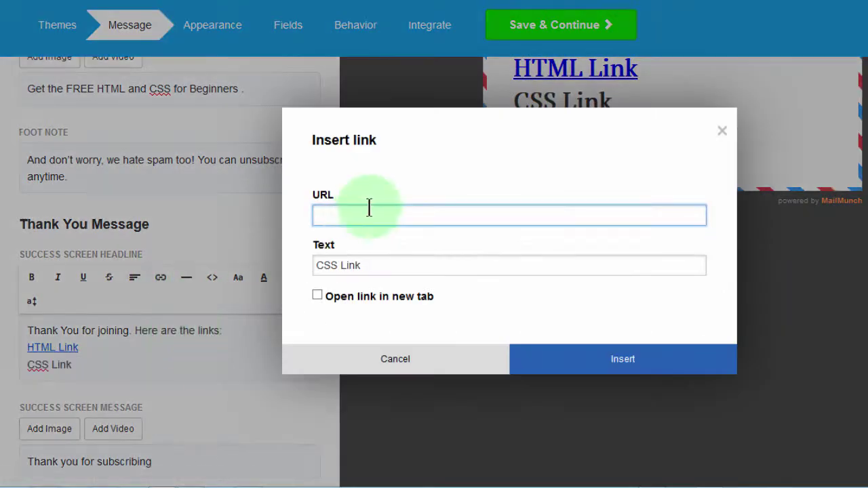
{"action": "key", "text": "ctrl+v"}
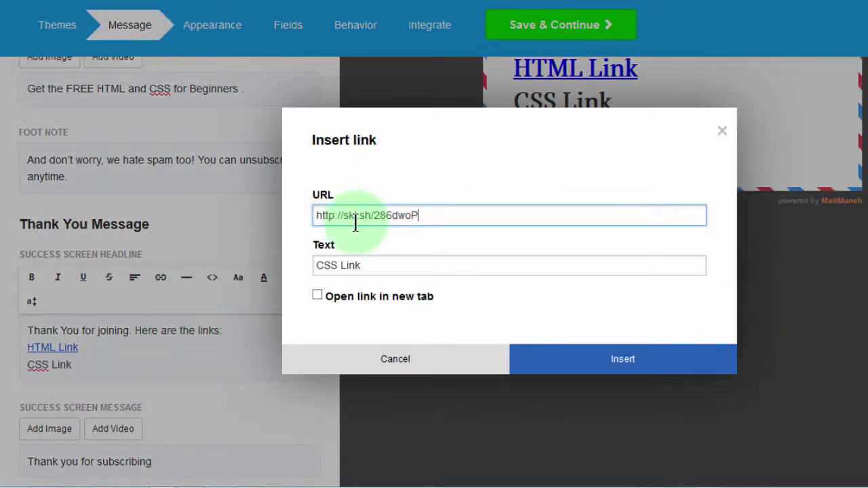
{"action": "left_click", "coordinate": [316, 294]}
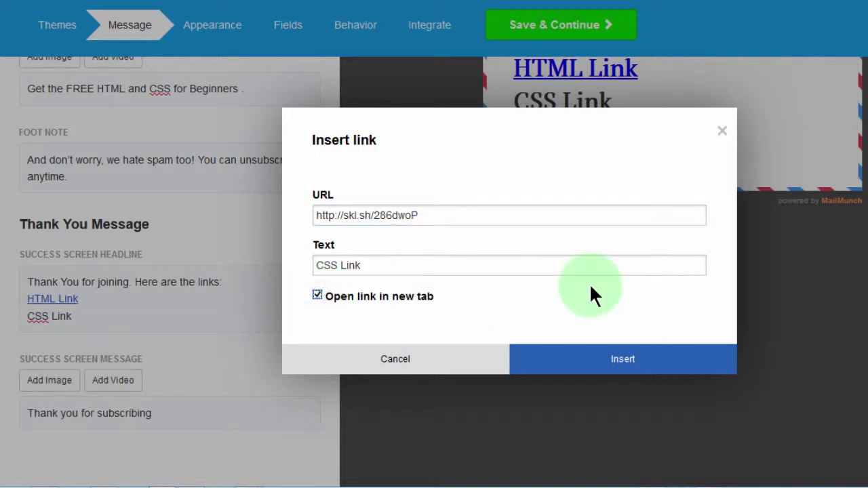
{"action": "left_click", "coordinate": [605, 361]}
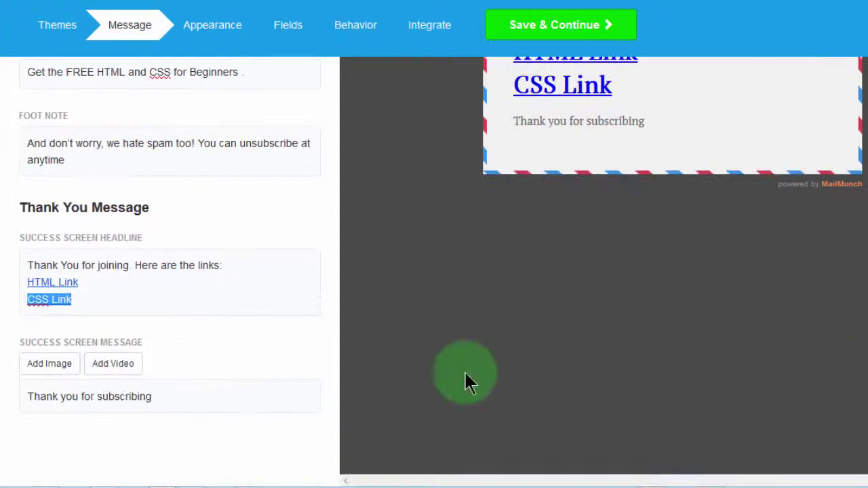
{"action": "left_click", "coordinate": [120, 397]}
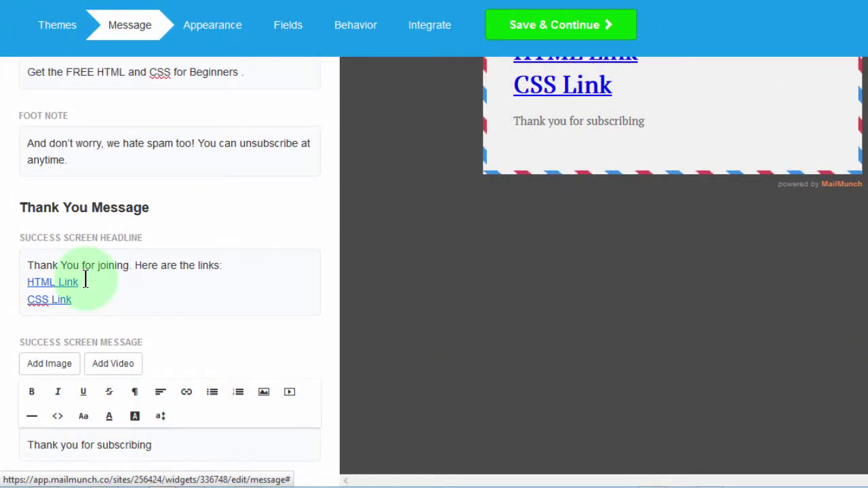
Change the success screen message from 'Thank you for subscribing' to 'Thanks.'
{"action": "left_click", "coordinate": [63, 446]}
{"action": "key", "text": "BackSpace"}
{"action": "type", "text": "Y"}
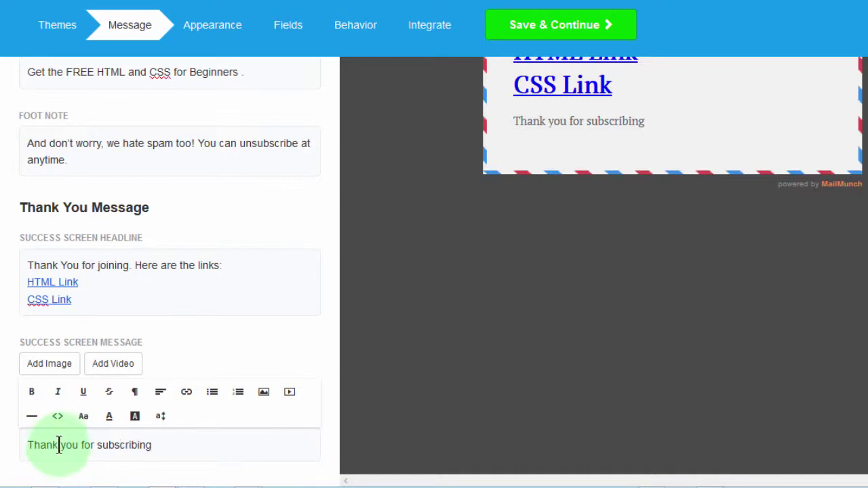
{"action": "left_click_drag", "start_coordinate": [61, 445], "coordinate": [169, 447]}
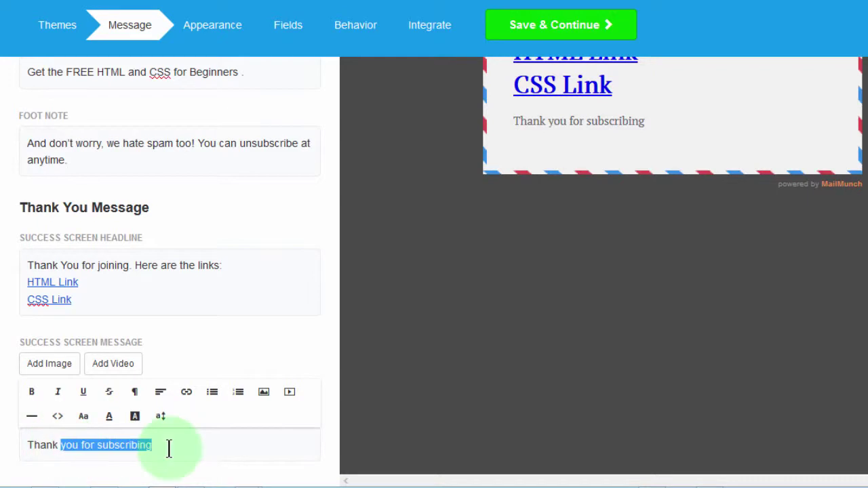
{"action": "type", "text": "s."}
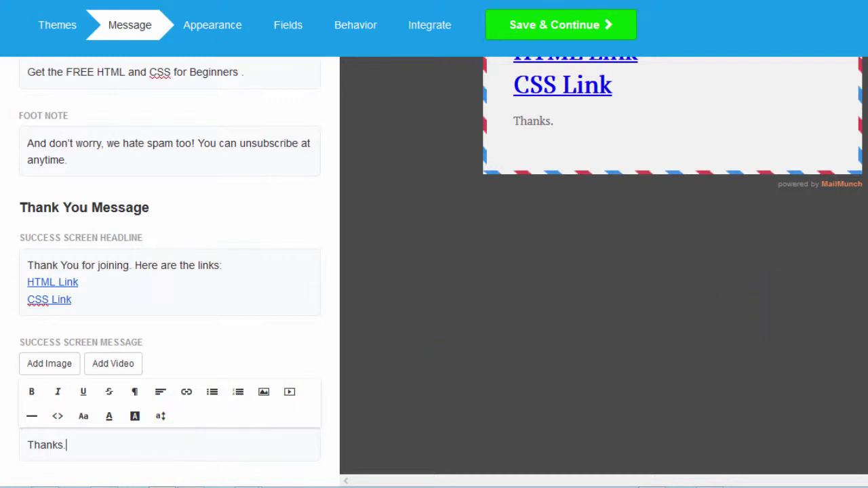
{"action": "scroll", "coordinate": [434, 272], "scroll_direction": "up", "scroll_amount": 4}
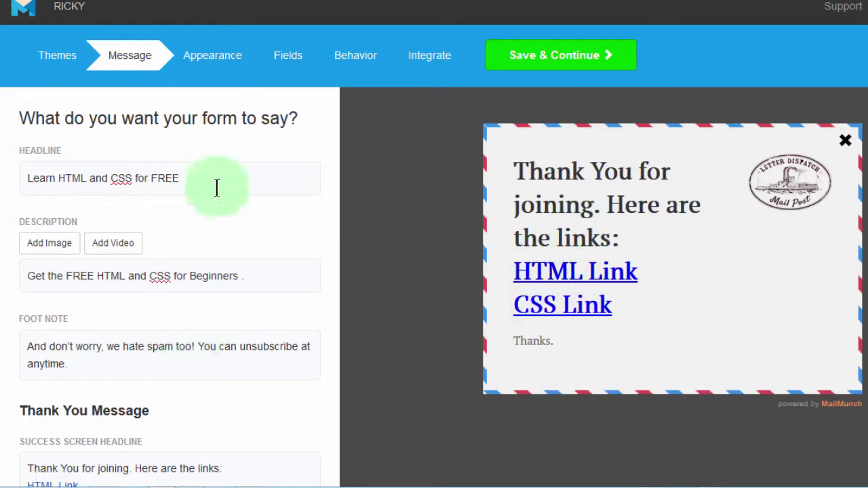
Save the message step and move to Appearance, leaving the popup background colour unchanged
{"action": "left_click", "coordinate": [557, 70]}
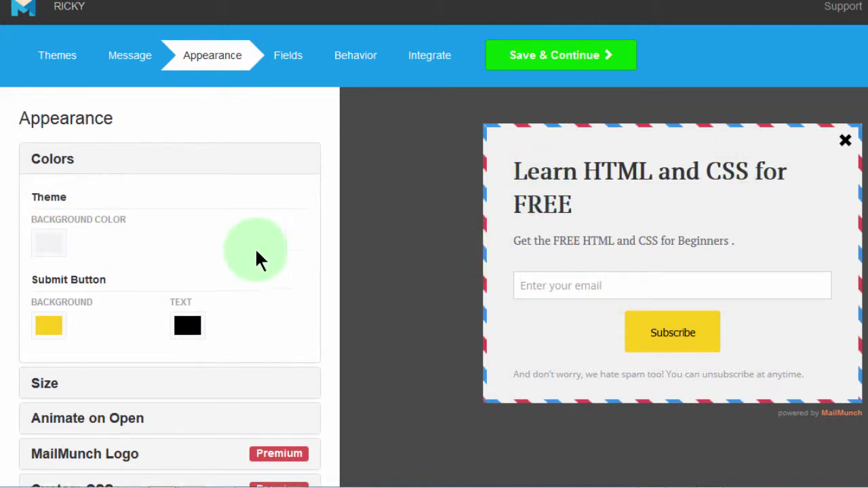
{"action": "left_click", "coordinate": [49, 244]}
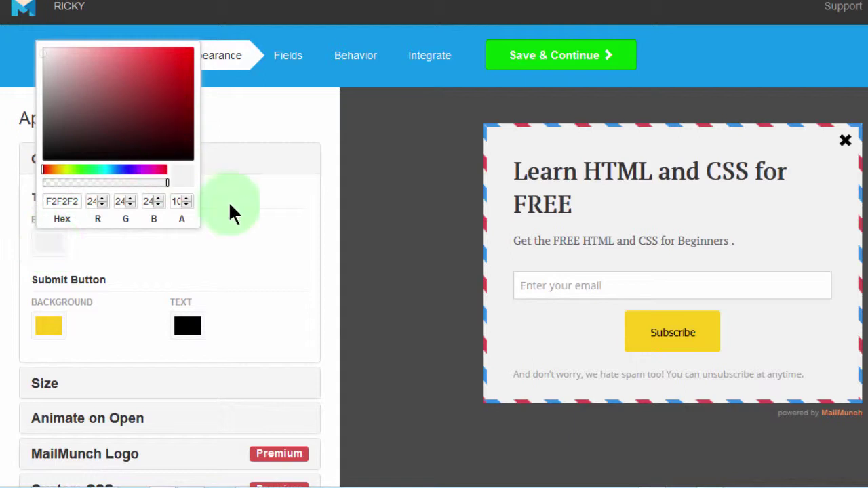
{"action": "left_click", "coordinate": [245, 228]}
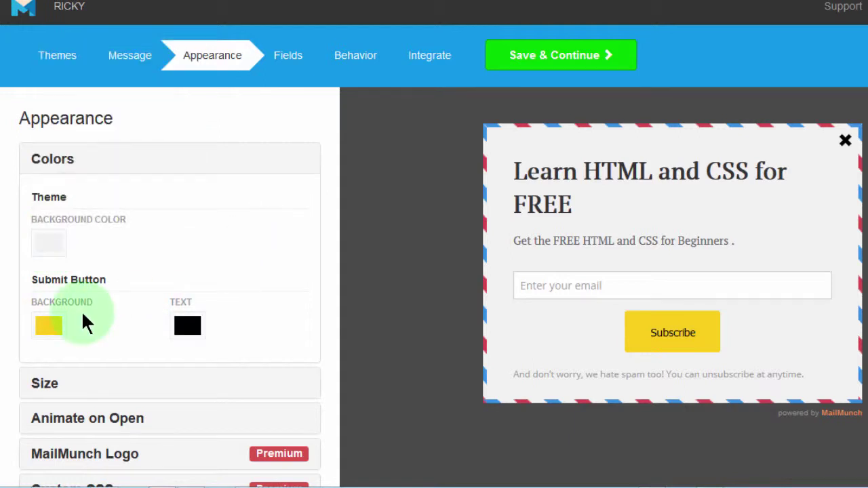
Give the Subscribe button a crimson AB2B42 background and near-white FAF7F7 text
{"action": "left_click", "coordinate": [51, 329]}
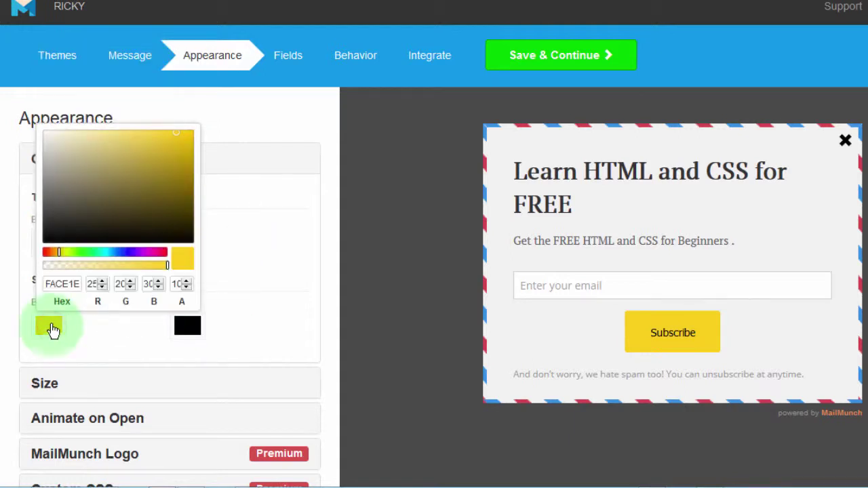
{"action": "left_click", "coordinate": [164, 252]}
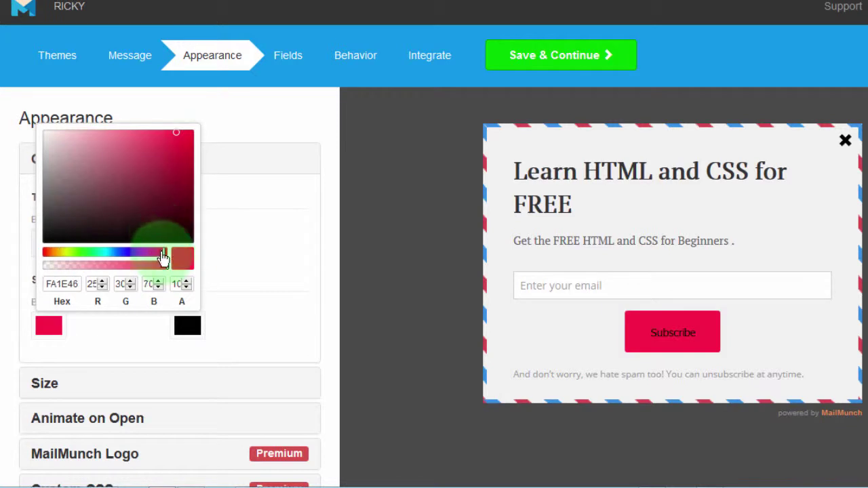
{"action": "left_click", "coordinate": [178, 165]}
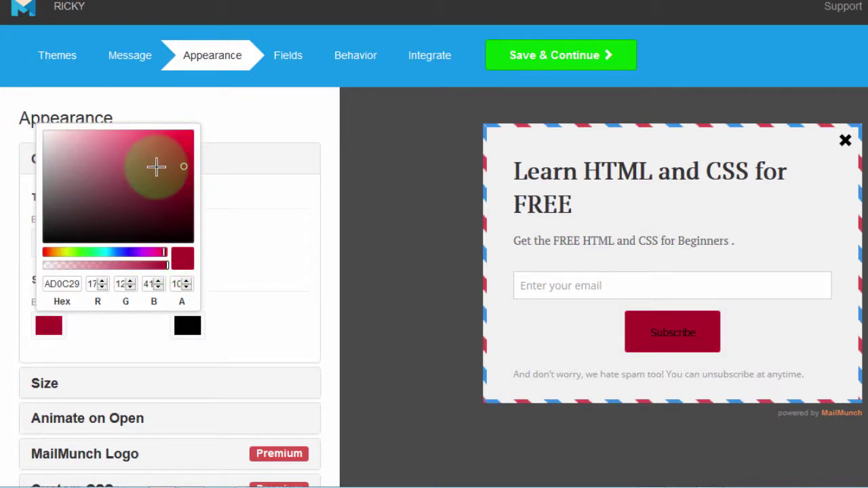
{"action": "left_click", "coordinate": [156, 167]}
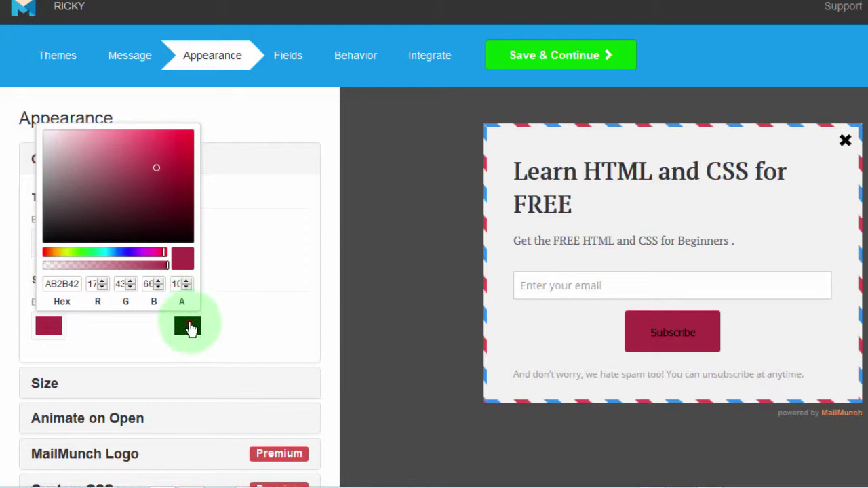
{"action": "left_click", "coordinate": [188, 323]}
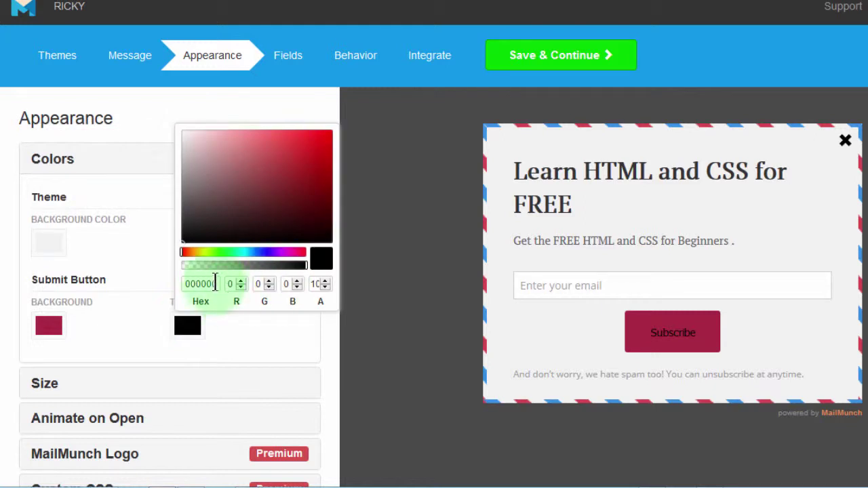
{"action": "left_click", "coordinate": [184, 131]}
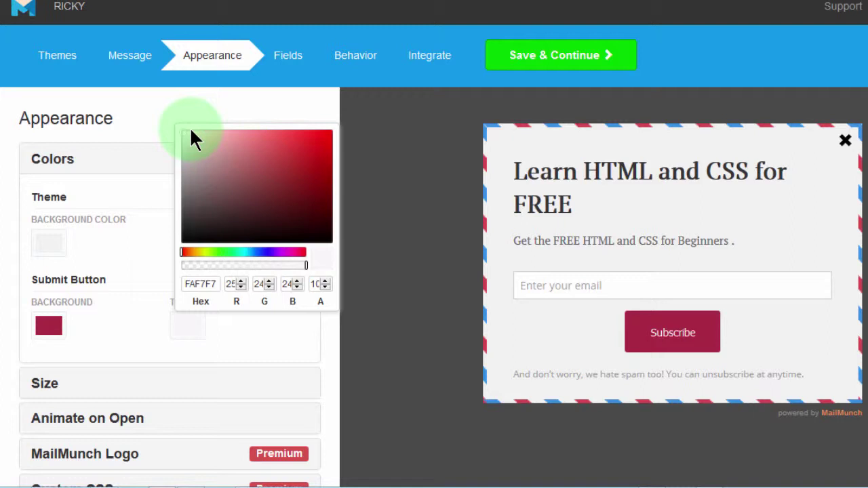
{"action": "left_click", "coordinate": [242, 341]}
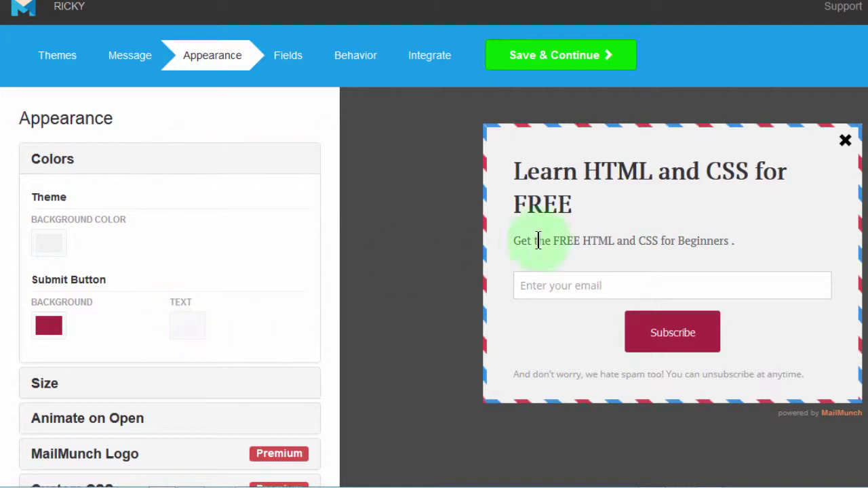
{"action": "scroll", "coordinate": [434, 271], "scroll_direction": "down", "scroll_amount": 2}
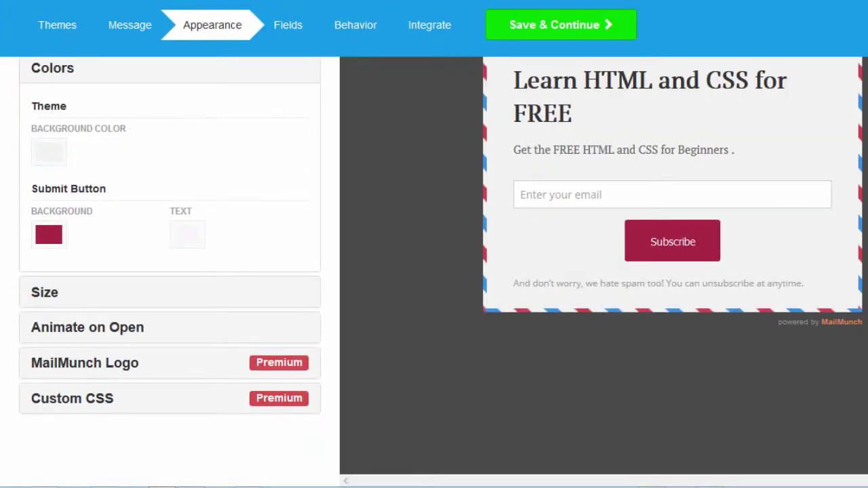
Keep the popup size at Medium and save the appearance to reach the Fields step
{"action": "left_click", "coordinate": [205, 301]}
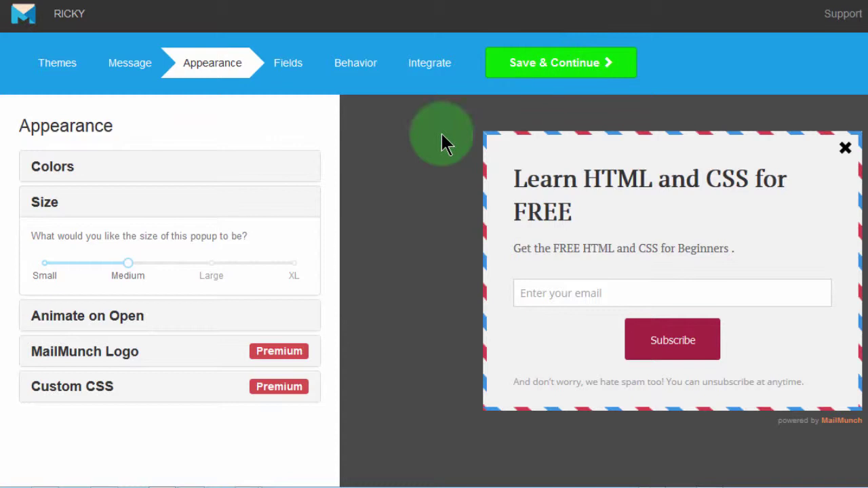
{"action": "left_click", "coordinate": [551, 68]}
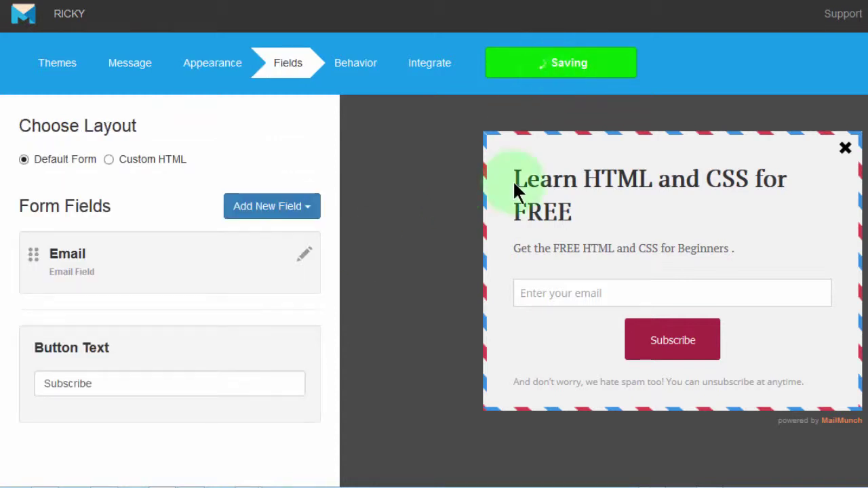
Keep Email as the only field and change the button text from Subscribe to Join Now
{"action": "left_click", "coordinate": [299, 209]}
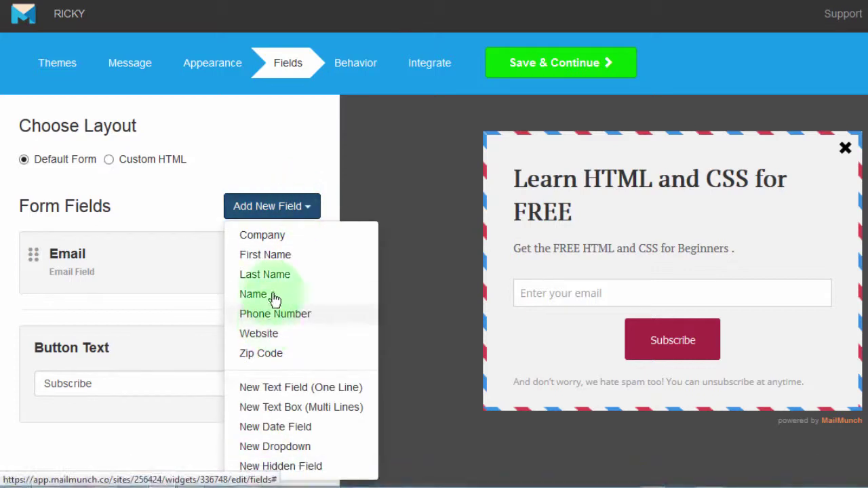
{"action": "left_click", "coordinate": [189, 209]}
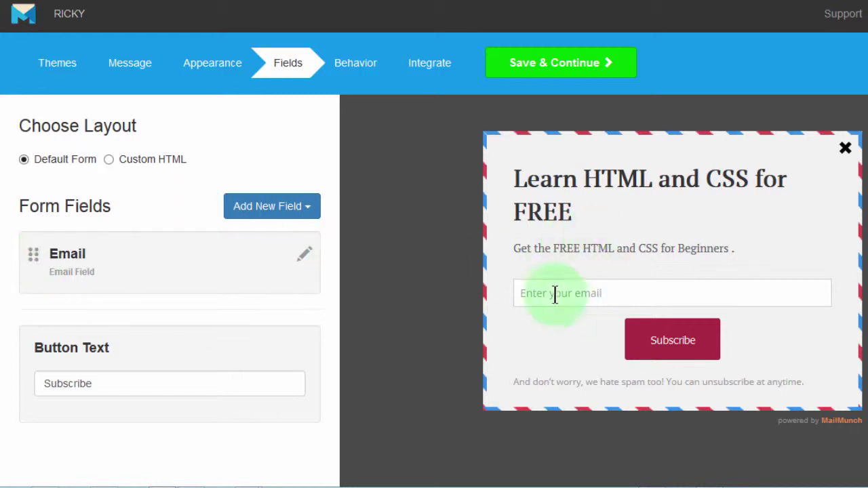
{"action": "left_click_drag", "start_coordinate": [103, 383], "coordinate": [10, 385]}
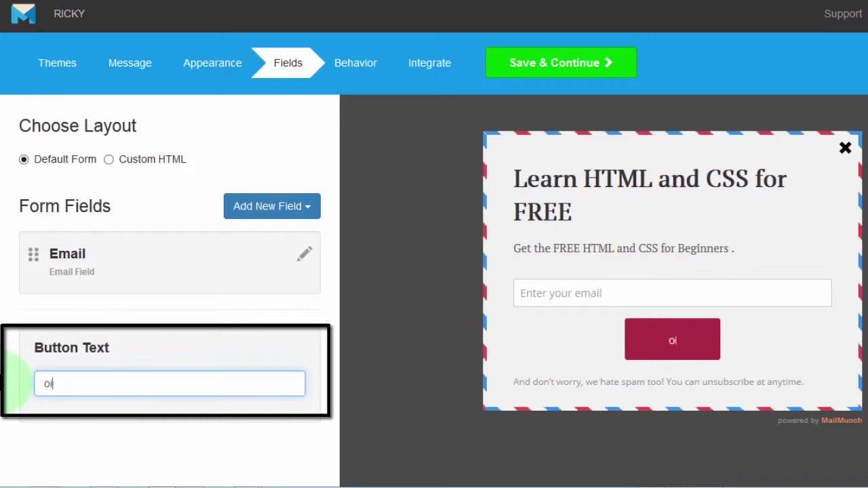
{"action": "key", "text": "BackSpace"}
{"action": "key", "text": "BackSpace"}
{"action": "key", "text": "BackSpace"}
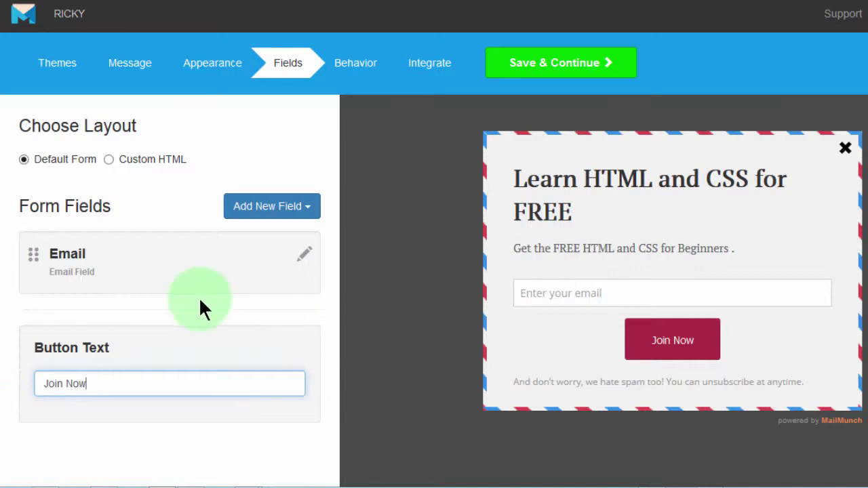
Save the fields and switch on Don't Show On First Visit for the popup
{"action": "left_click", "coordinate": [546, 66]}
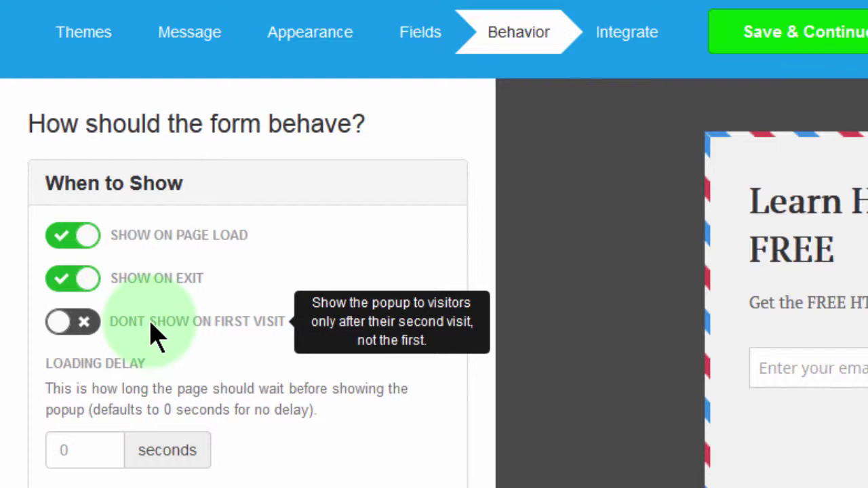
{"action": "left_click", "coordinate": [85, 326]}
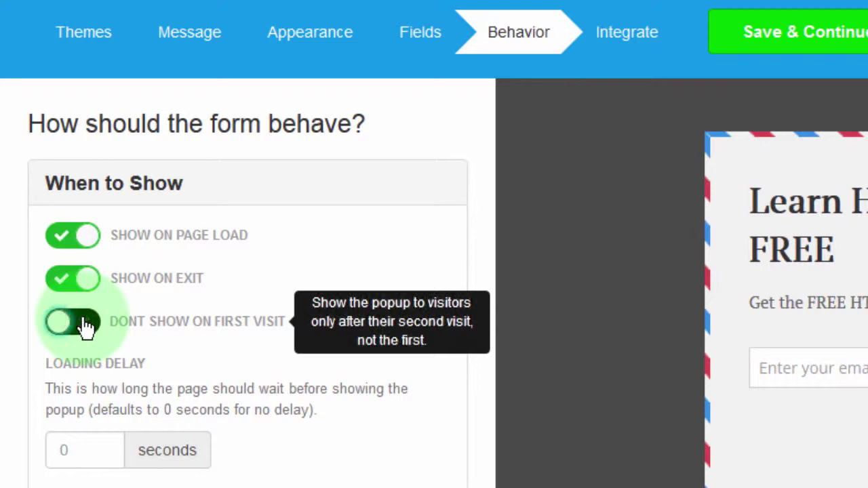
{"action": "left_click", "coordinate": [168, 322]}
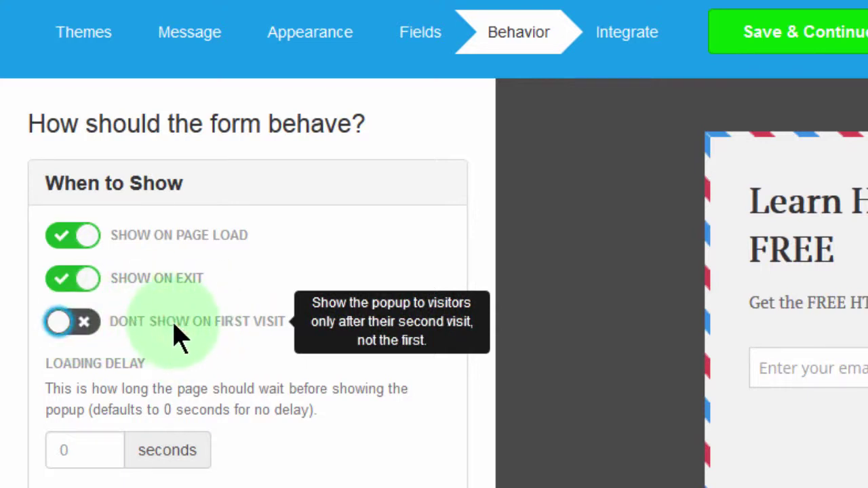
{"action": "left_click", "coordinate": [146, 320]}
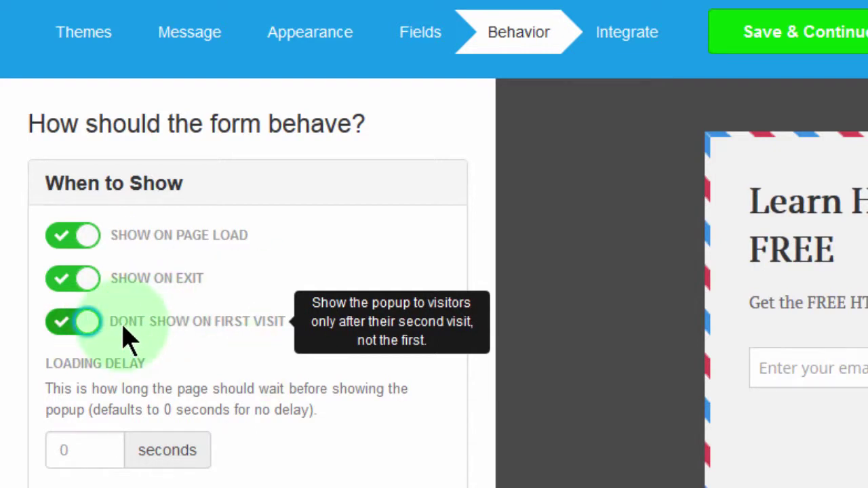
{"action": "left_click", "coordinate": [209, 372]}
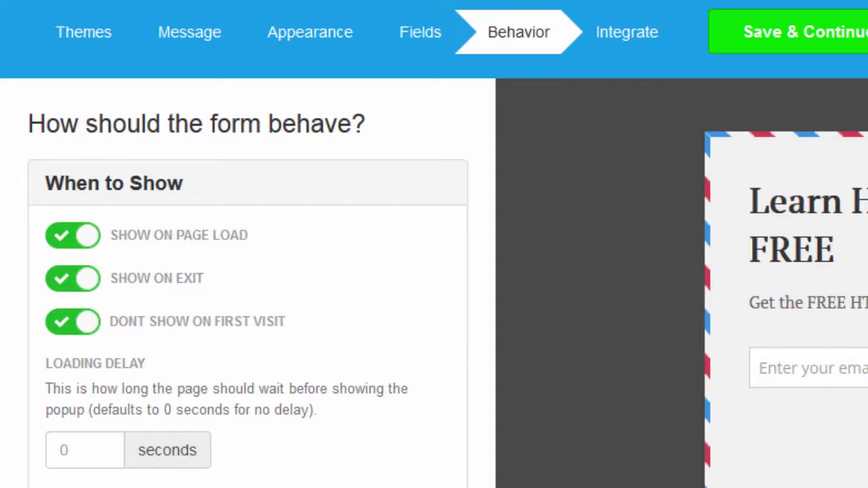
Set the Loading Delay to 1 second and the reappearance Frequency to 2 days
{"action": "scroll", "coordinate": [434, 271], "scroll_direction": "down", "scroll_amount": 3}
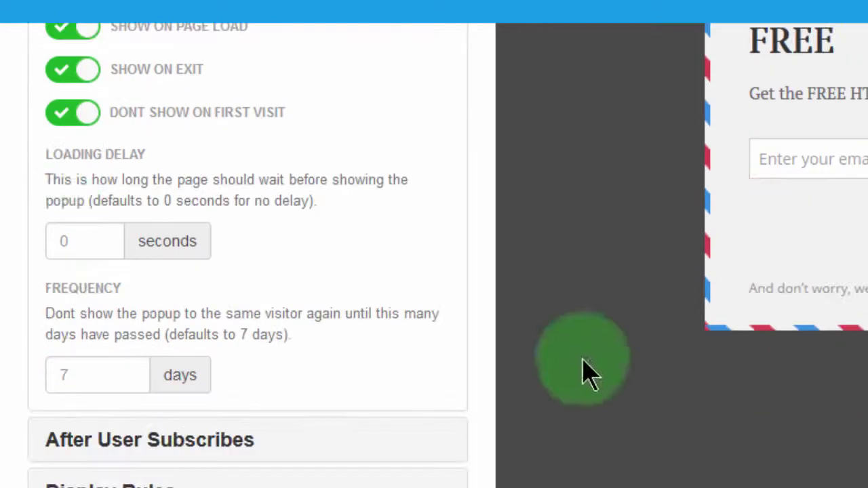
{"action": "left_click", "coordinate": [73, 239]}
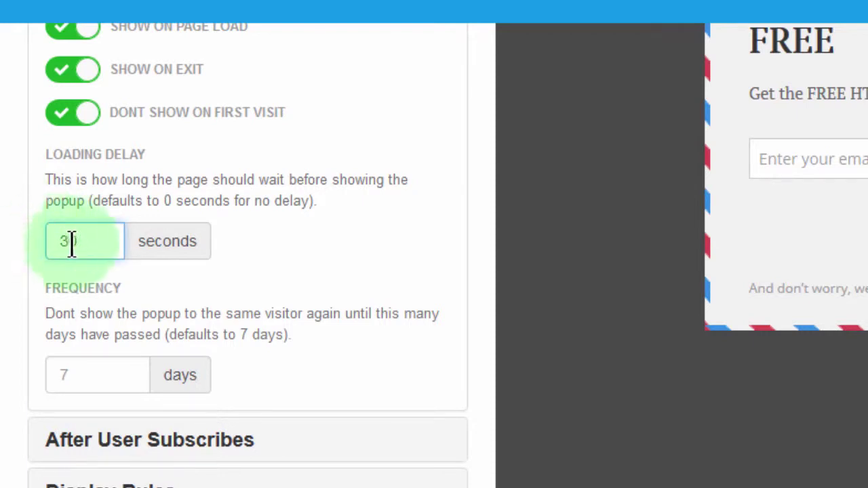
{"action": "left_click_drag", "start_coordinate": [72, 241], "coordinate": [39, 241]}
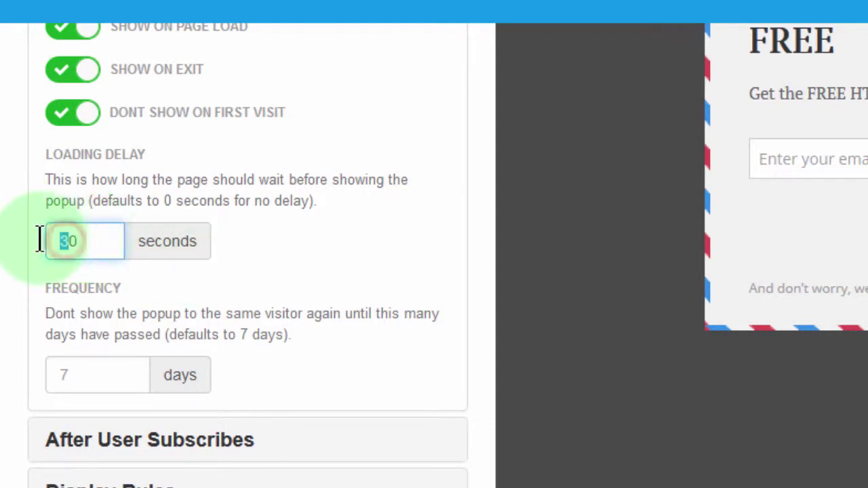
{"action": "type", "text": "5"}
{"action": "left_click", "coordinate": [288, 252]}
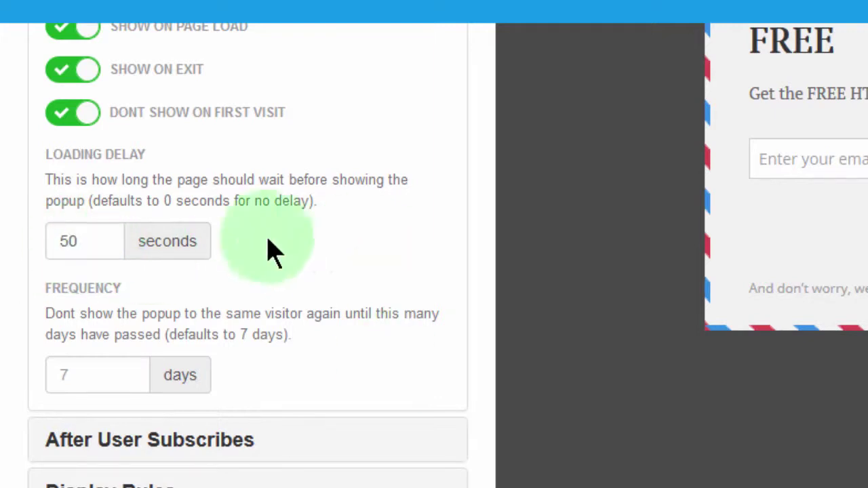
{"action": "left_click", "coordinate": [63, 241]}
{"action": "left_click_drag", "start_coordinate": [63, 240], "coordinate": [60, 238]}
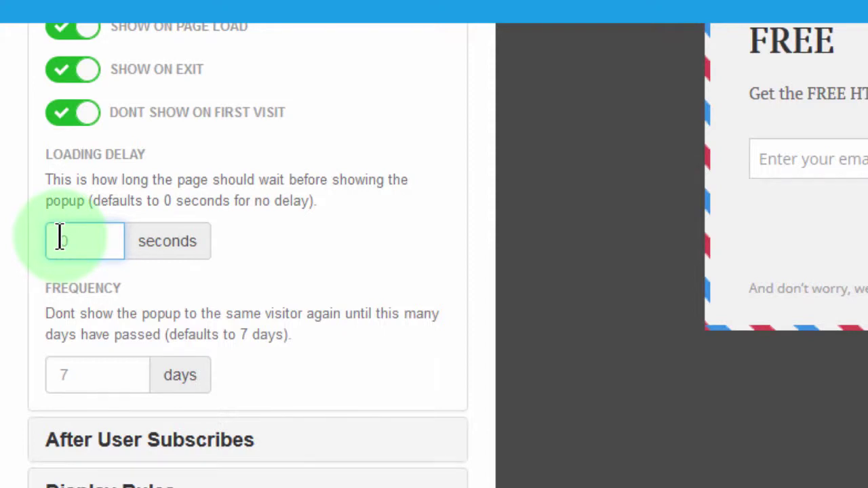
{"action": "type", "text": "1"}
{"action": "left_click", "coordinate": [329, 243]}
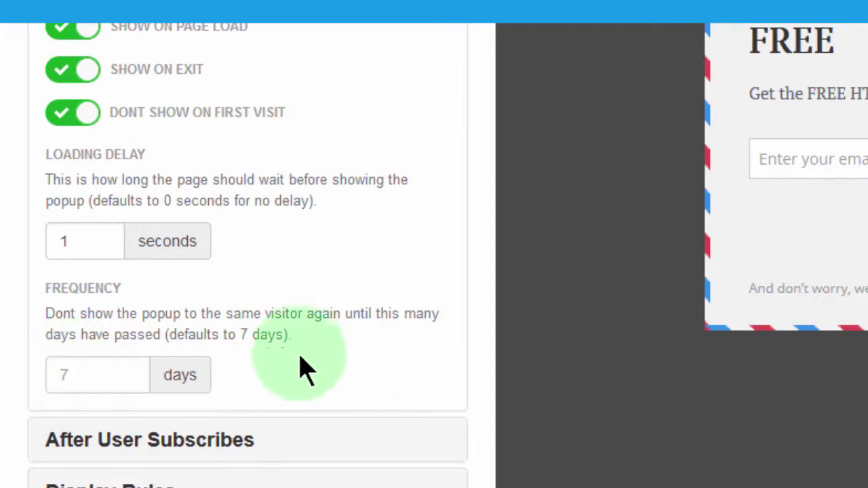
{"action": "left_click", "coordinate": [87, 376]}
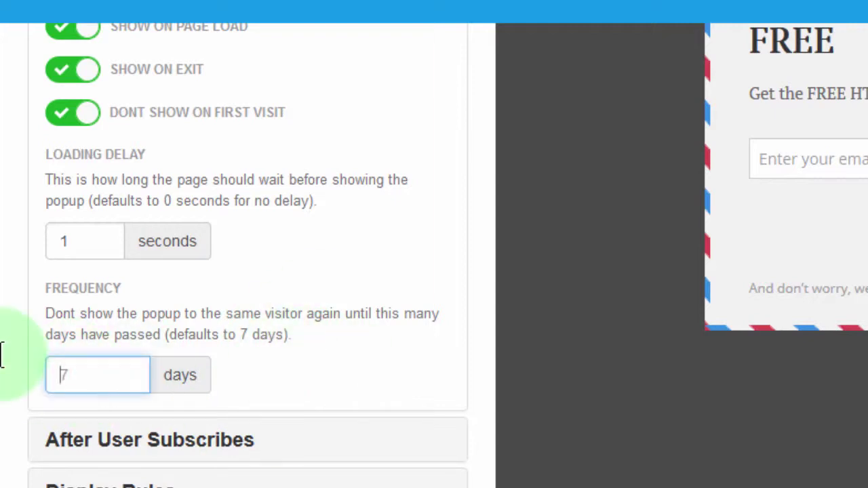
{"action": "left_click", "coordinate": [302, 375]}
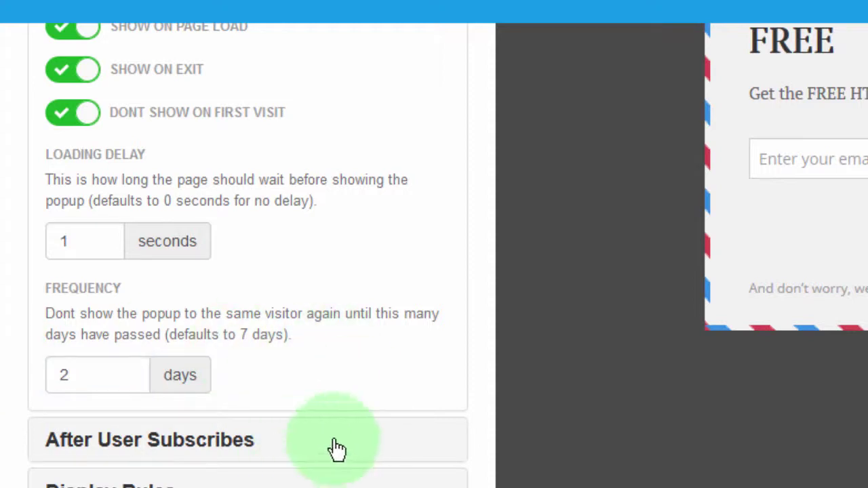
Expand the After User Subscribes section and go to the Redirect on Subscribe URL field
{"action": "left_click", "coordinate": [288, 451]}
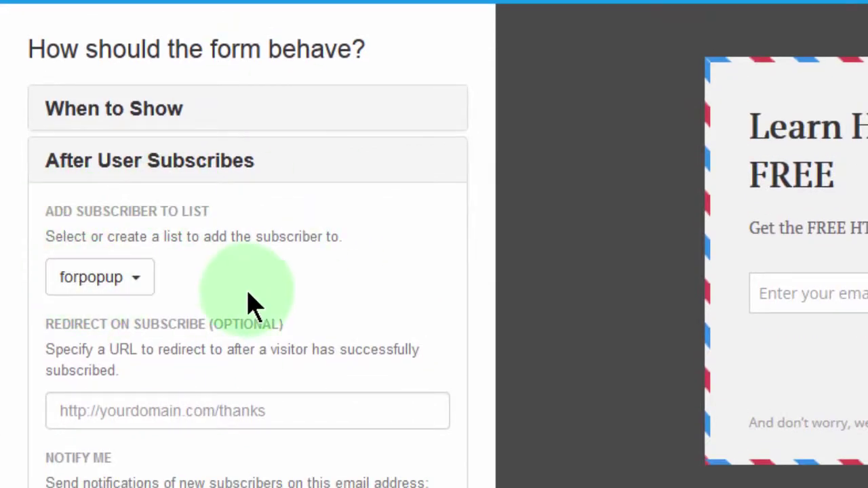
{"action": "left_click", "coordinate": [207, 414]}
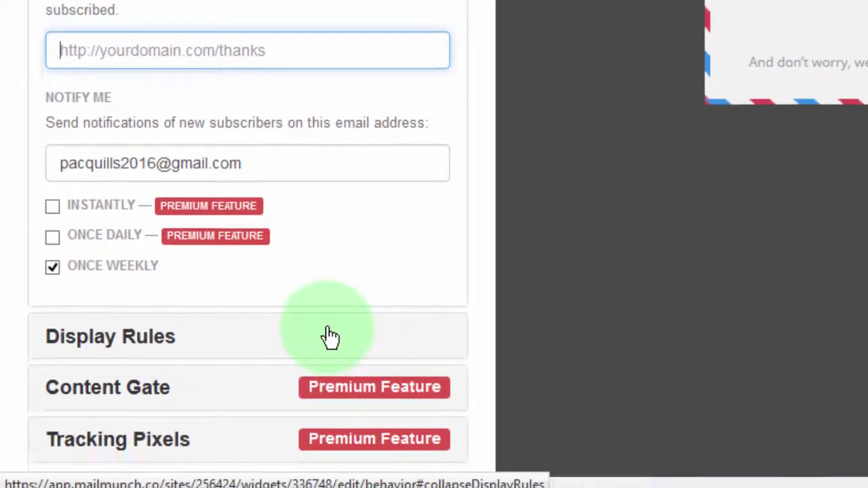
Add a Don't show on display rule for URLs containing /cart
{"action": "left_click", "coordinate": [330, 417]}
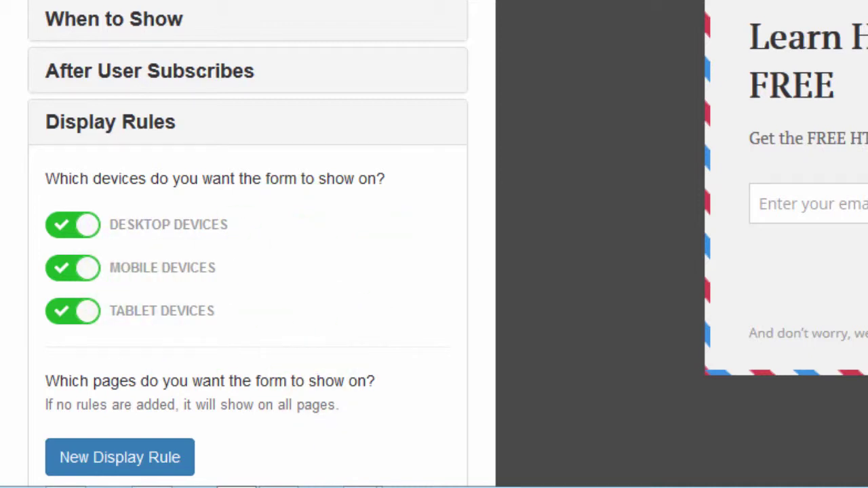
{"action": "scroll", "coordinate": [434, 244], "scroll_direction": "down", "scroll_amount": 2}
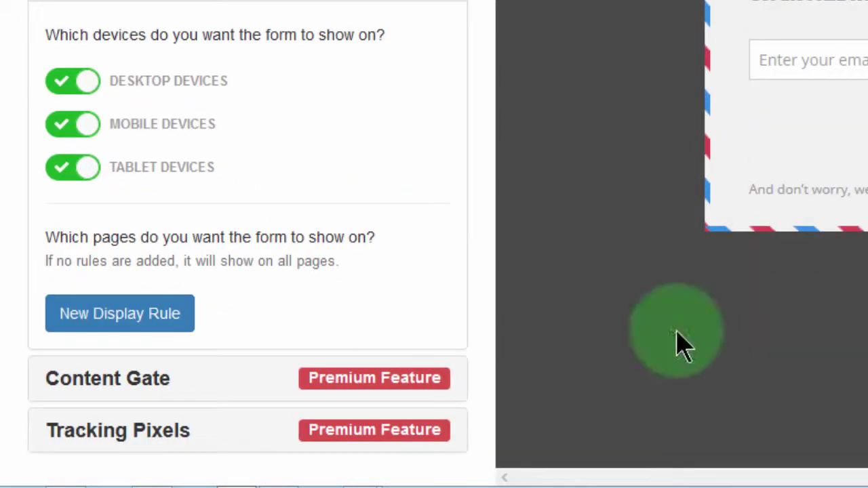
{"action": "left_click", "coordinate": [116, 316]}
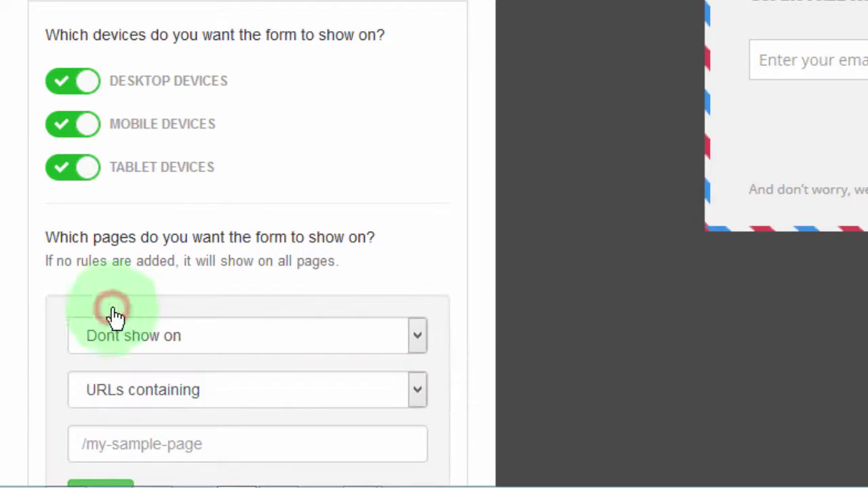
{"action": "left_click", "coordinate": [215, 340]}
{"action": "left_click", "coordinate": [215, 343]}
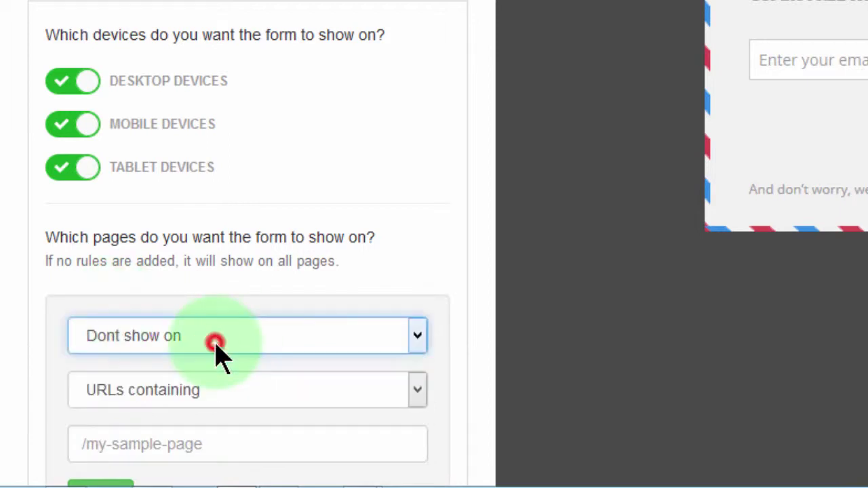
{"action": "left_click", "coordinate": [89, 445]}
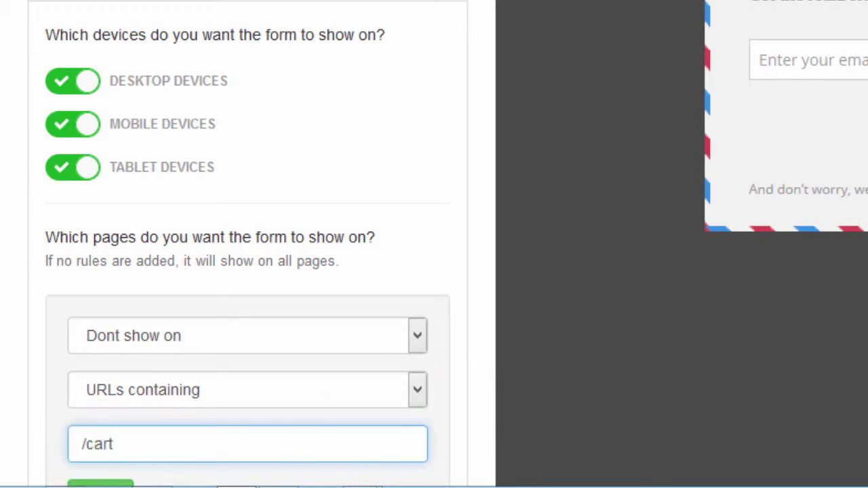
{"action": "scroll", "coordinate": [610, 330], "scroll_direction": "down", "scroll_amount": 3}
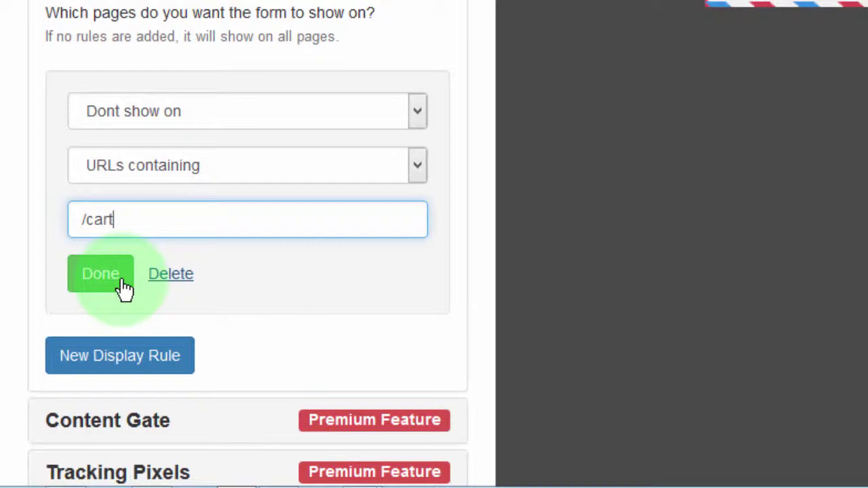
{"action": "left_click", "coordinate": [106, 277]}
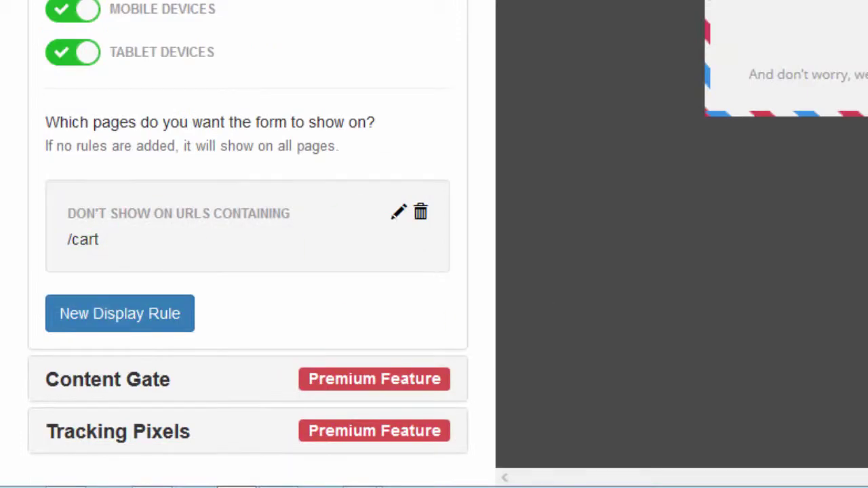
Add a second Don't show on rule for URLs containing /services
{"action": "left_click", "coordinate": [140, 316]}
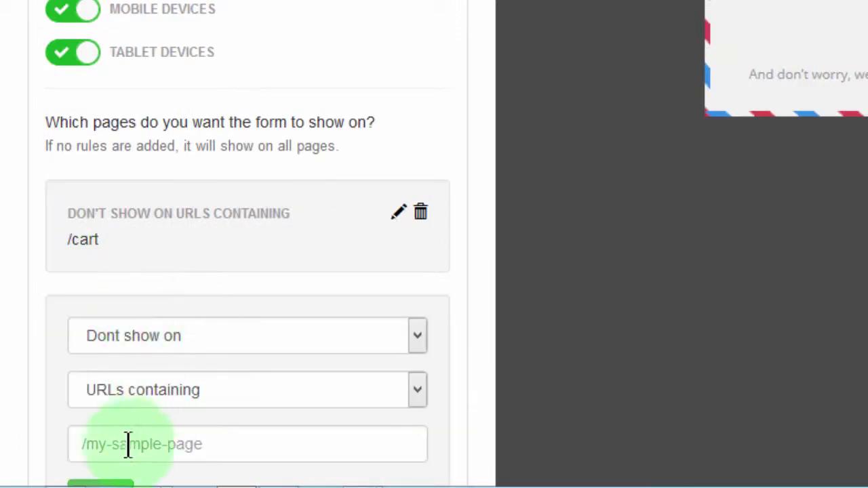
{"action": "left_click", "coordinate": [147, 444]}
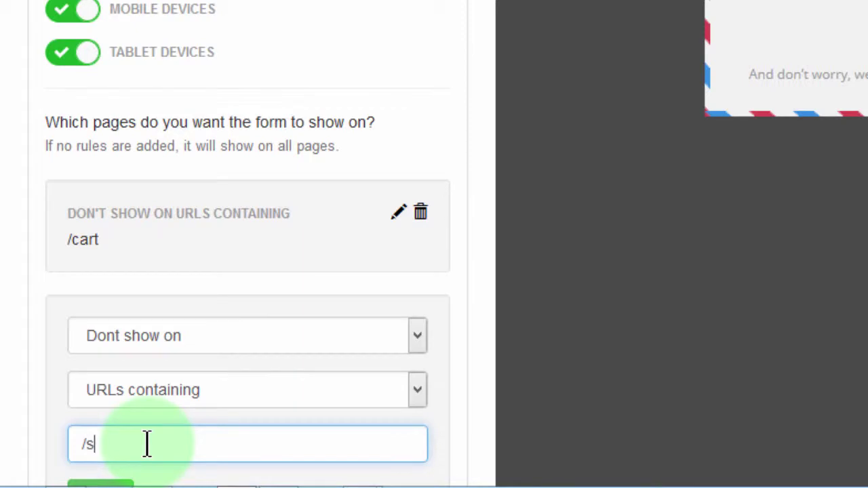
{"action": "type", "text": "/services"}
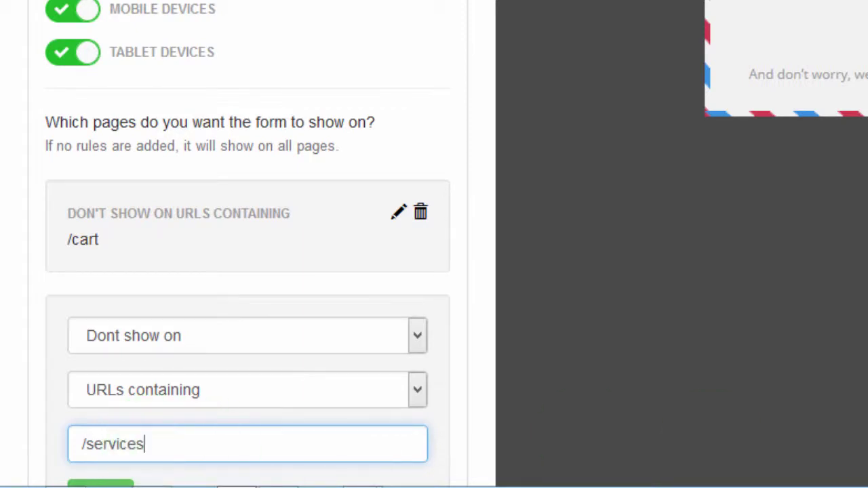
{"action": "scroll", "coordinate": [248, 272], "scroll_direction": "down", "scroll_amount": 4}
{"action": "left_click", "coordinate": [101, 245]}
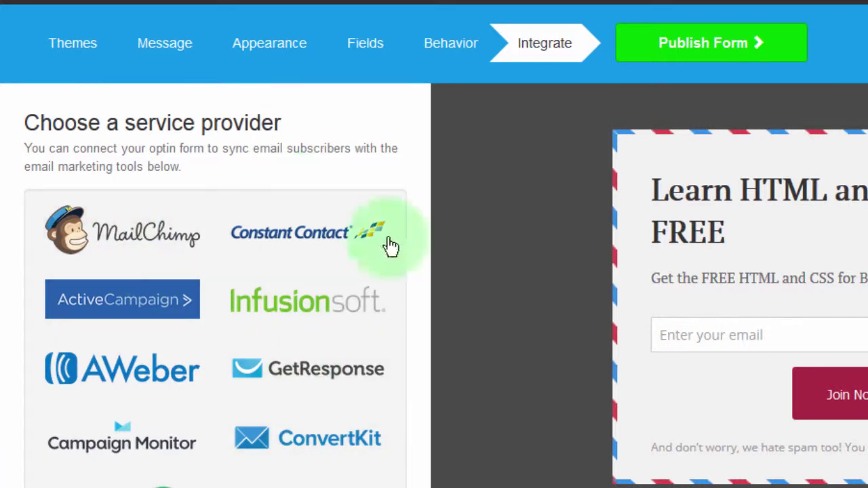
Choose MailChimp as the email provider and connect the existing MailChimp account
{"action": "left_click", "coordinate": [106, 237]}
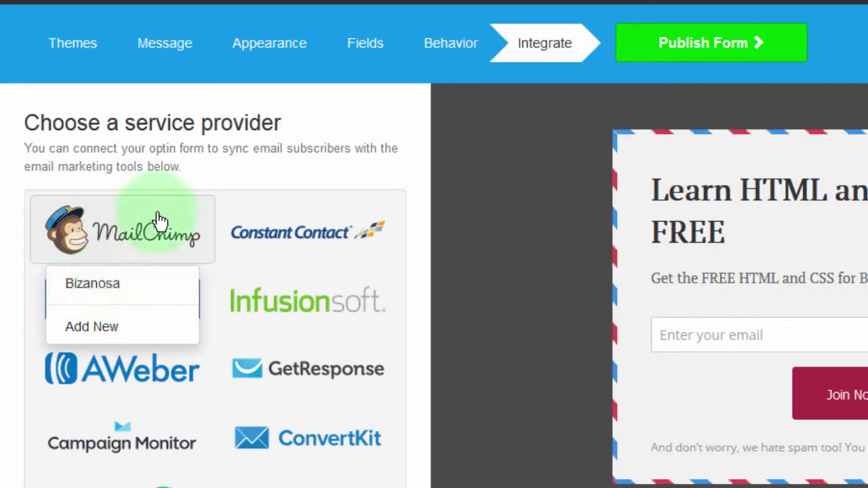
{"action": "left_click", "coordinate": [104, 293]}
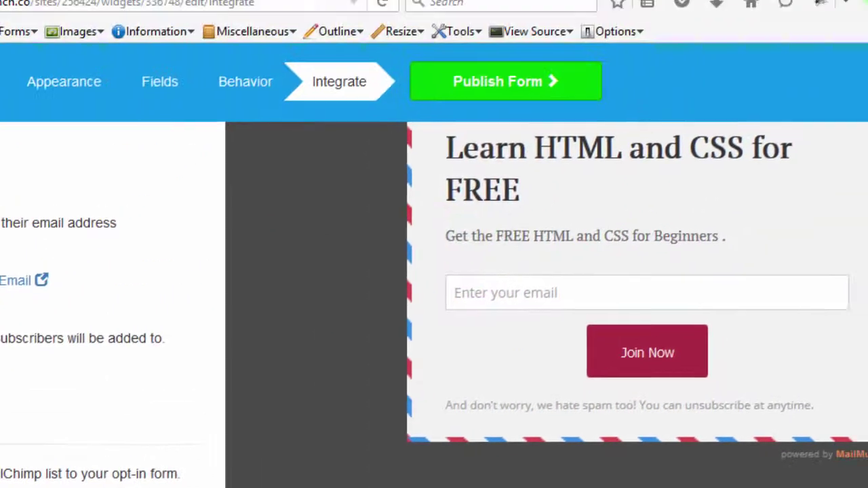
Go to MailChimp's Lists and start creating a new list
{"action": "left_click", "coordinate": [813, 26]}
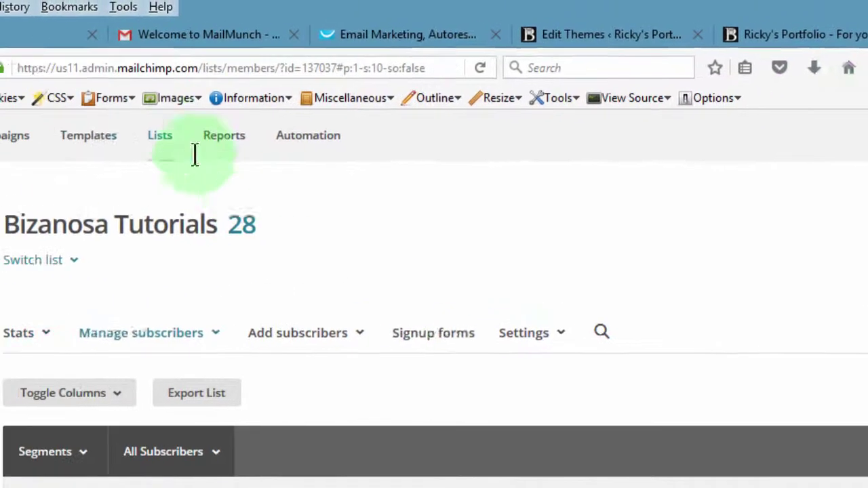
{"action": "left_click", "coordinate": [2, 125]}
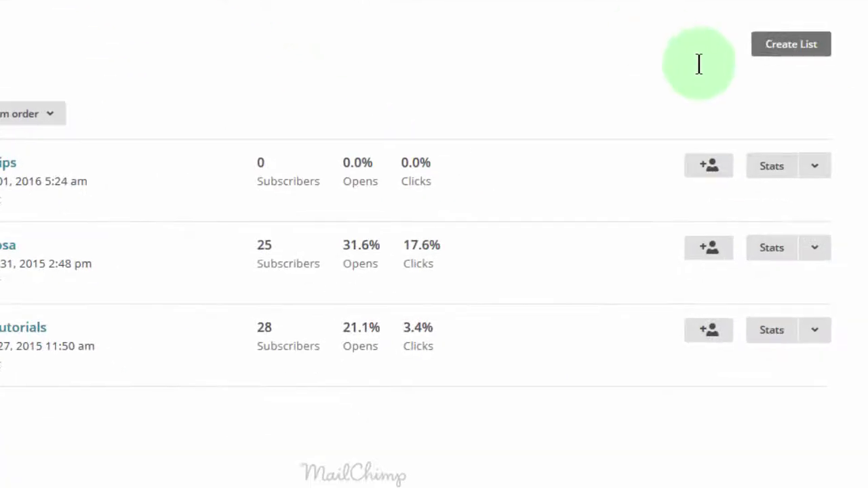
{"action": "left_click", "coordinate": [781, 41]}
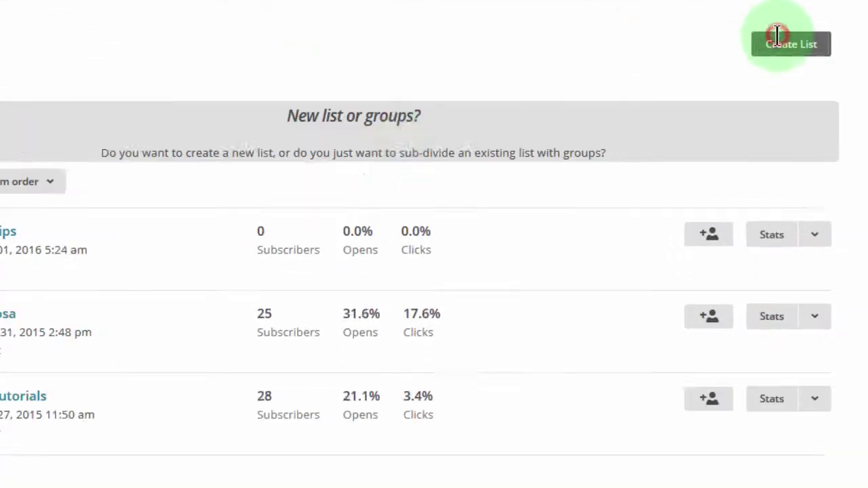
{"action": "left_click", "coordinate": [331, 228]}
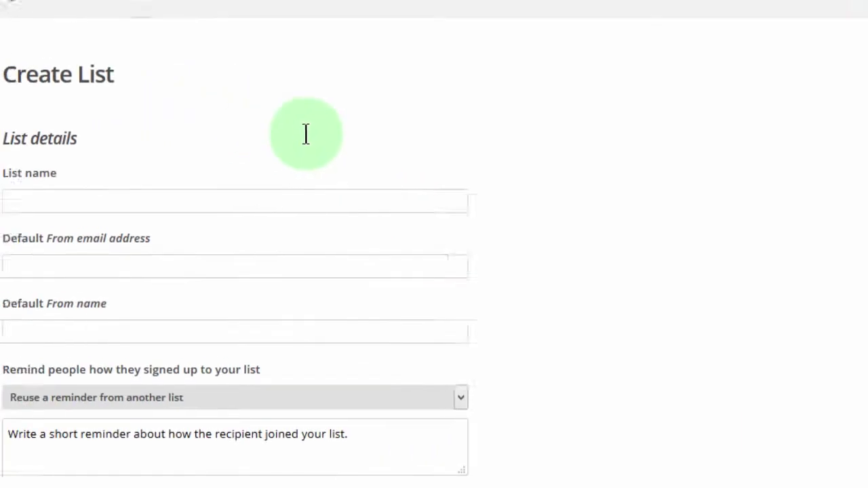
Name the list 'p.Bizanosa', add the default sender email and name, and reminder 'You subscribed'
{"action": "left_click", "coordinate": [300, 220]}
{"action": "type", "text": "p"}
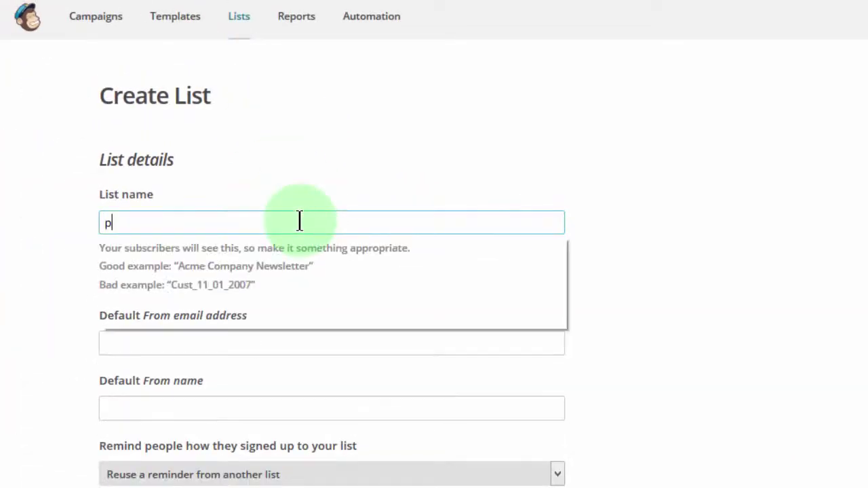
{"action": "type", "text": "."}
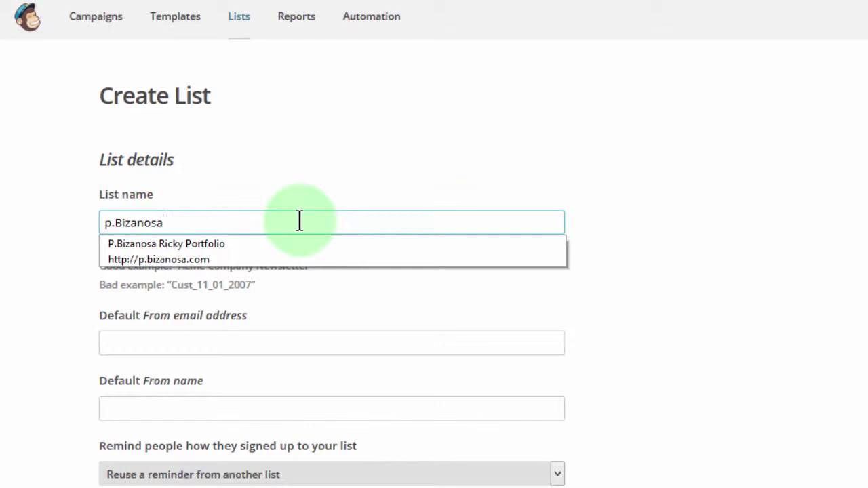
{"action": "type", "text": "Bizanosa"}
{"action": "key", "text": "Down"}
{"action": "left_click", "coordinate": [264, 319]}
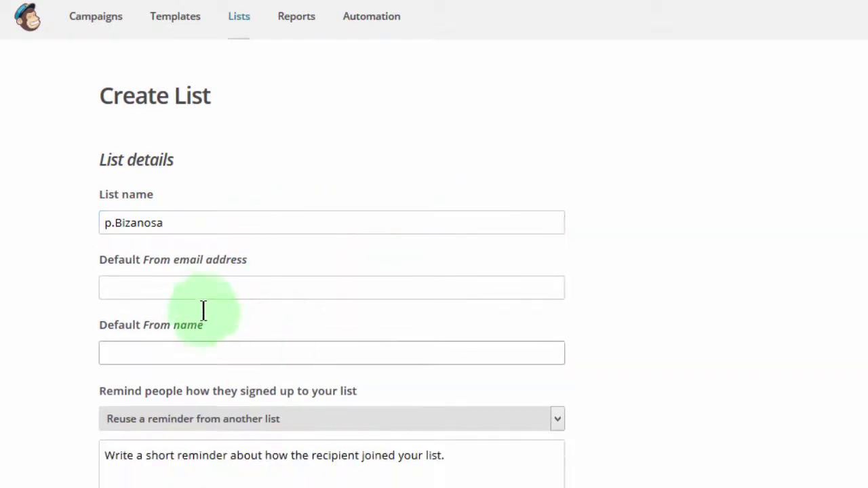
{"action": "left_click", "coordinate": [184, 288]}
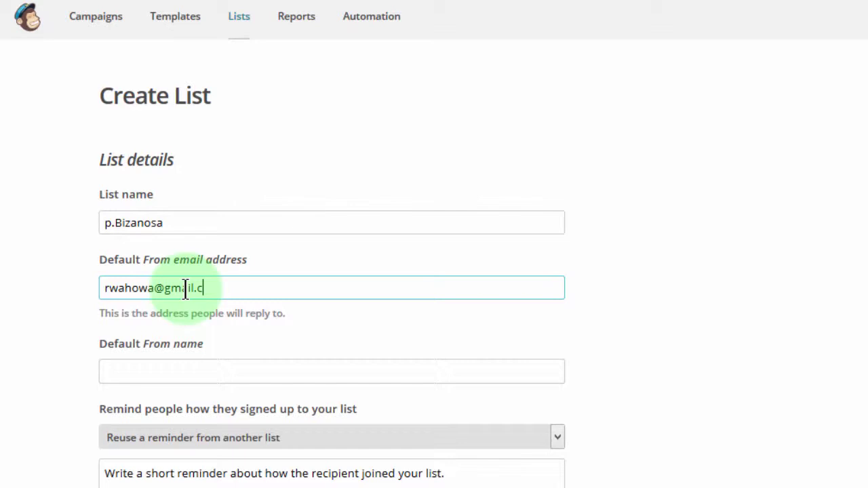
{"action": "left_click", "coordinate": [180, 375]}
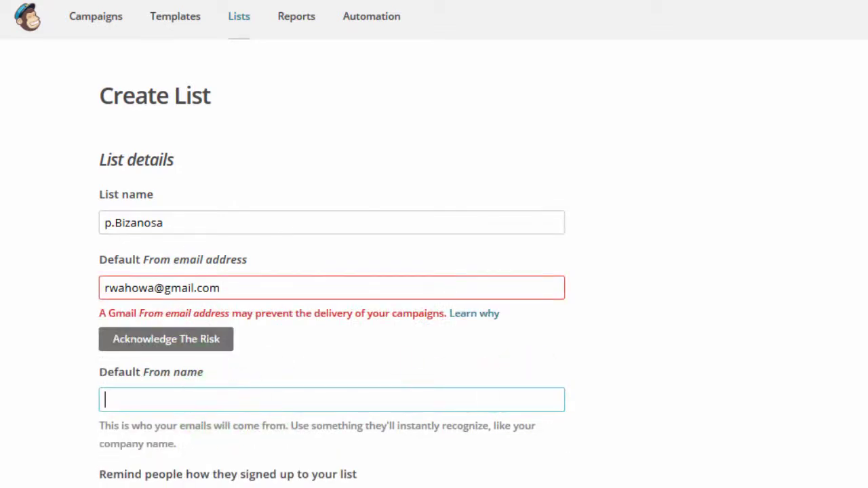
{"action": "scroll", "coordinate": [593, 260], "scroll_direction": "down", "scroll_amount": 3}
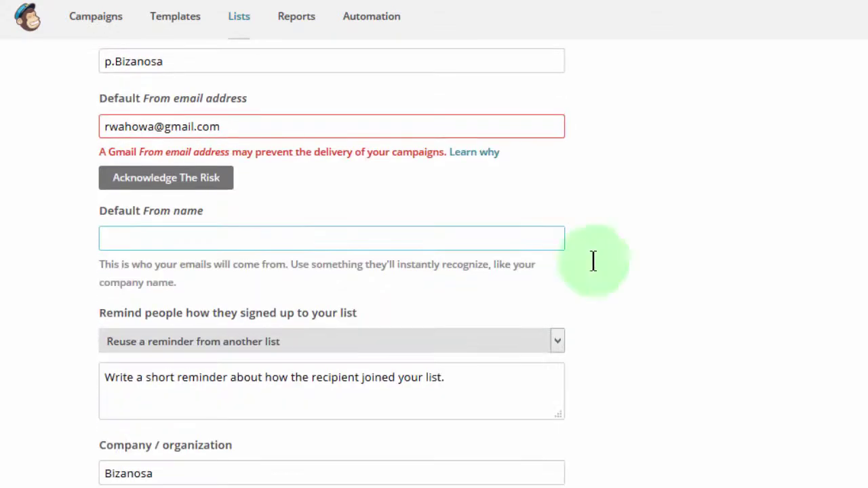
{"action": "left_click", "coordinate": [154, 240]}
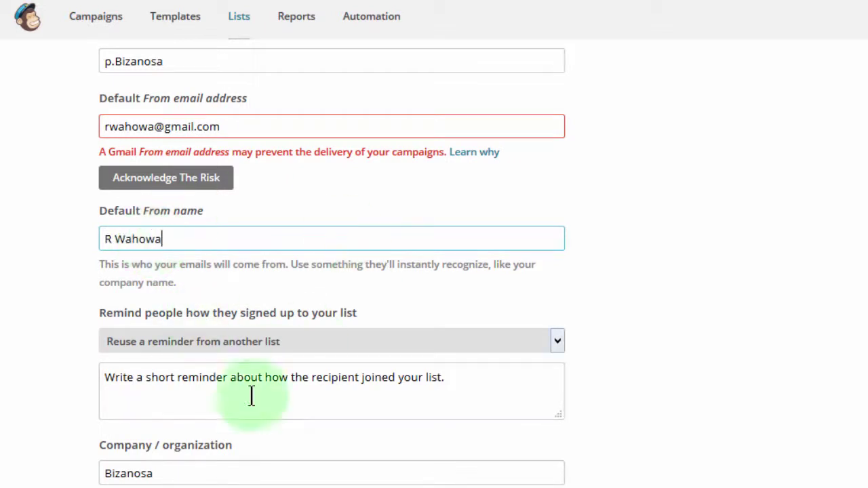
{"action": "left_click", "coordinate": [179, 391]}
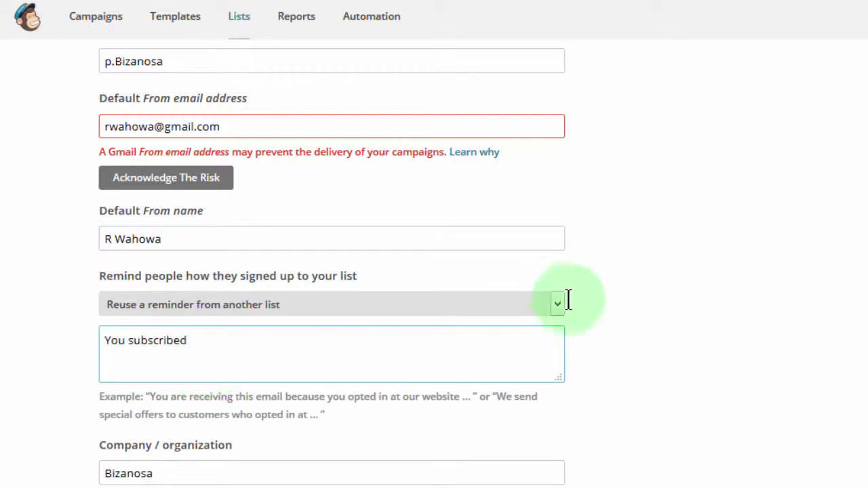
{"action": "scroll", "coordinate": [701, 174], "scroll_direction": "up", "scroll_amount": 1}
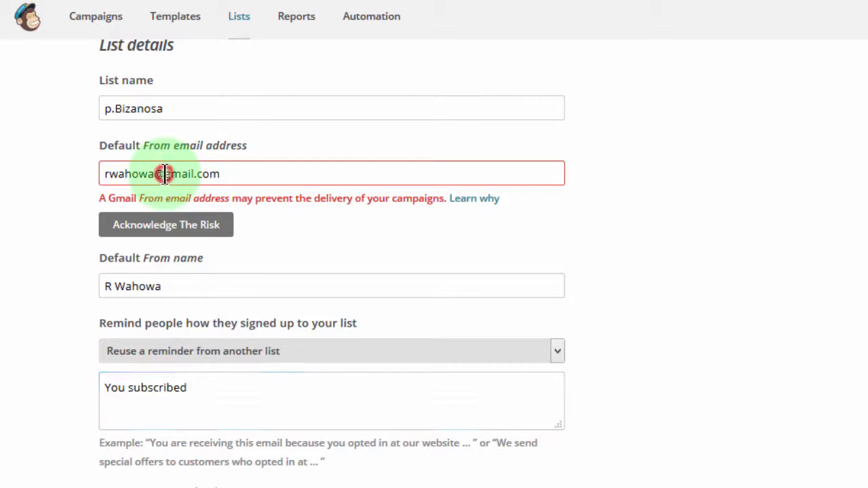
{"action": "left_click_drag", "start_coordinate": [166, 174], "coordinate": [195, 174]}
{"action": "left_click", "coordinate": [228, 172]}
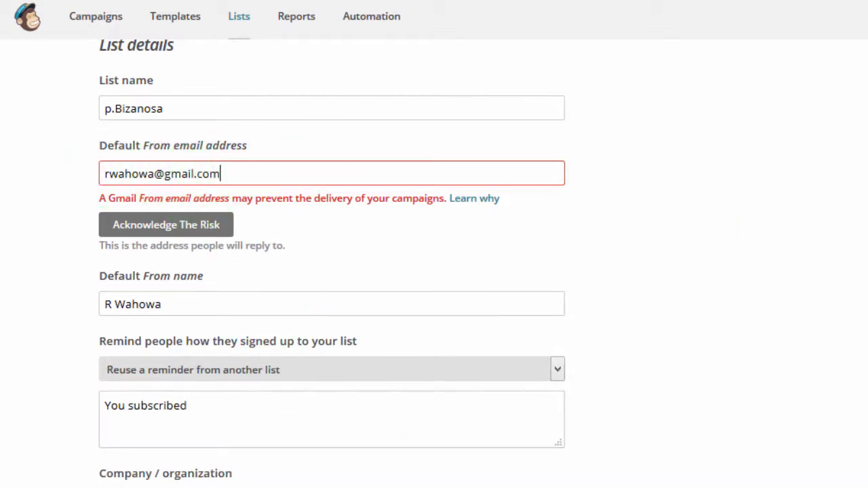
Turn on Daily summary notifications of subscribe/unsubscribe activity for the new list
{"action": "scroll", "coordinate": [332, 265], "scroll_direction": "down", "scroll_amount": 10}
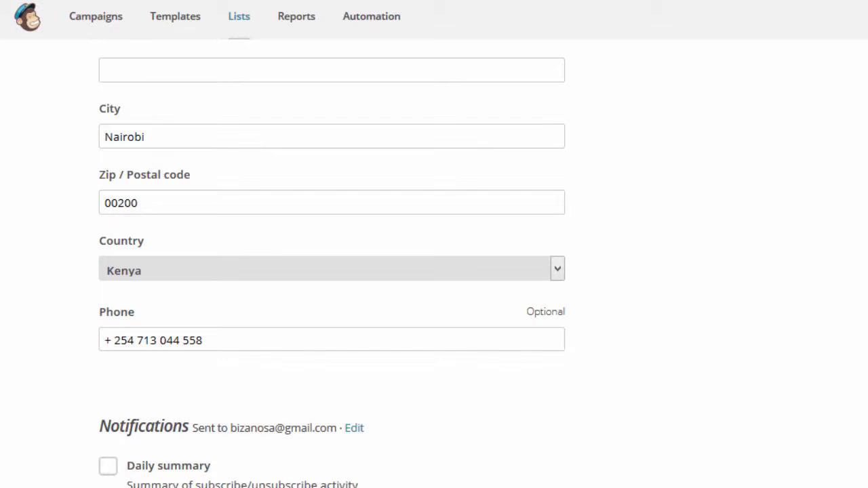
{"action": "scroll", "coordinate": [332, 264], "scroll_direction": "up", "scroll_amount": 5}
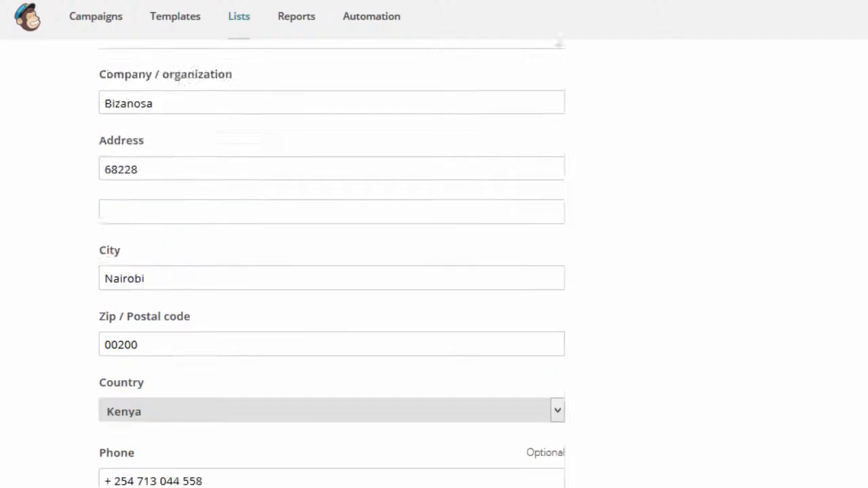
{"action": "scroll", "coordinate": [331, 265], "scroll_direction": "down", "scroll_amount": 9}
{"action": "scroll", "coordinate": [331, 265], "scroll_direction": "down", "scroll_amount": 1}
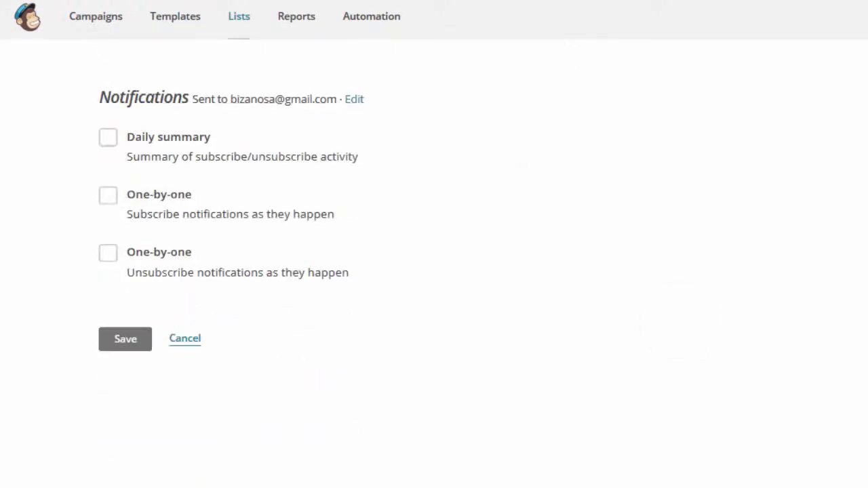
{"action": "left_click", "coordinate": [108, 137]}
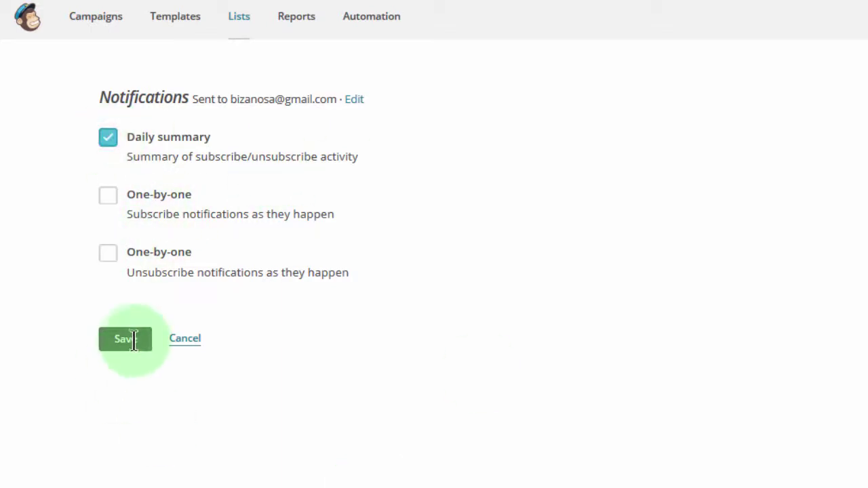